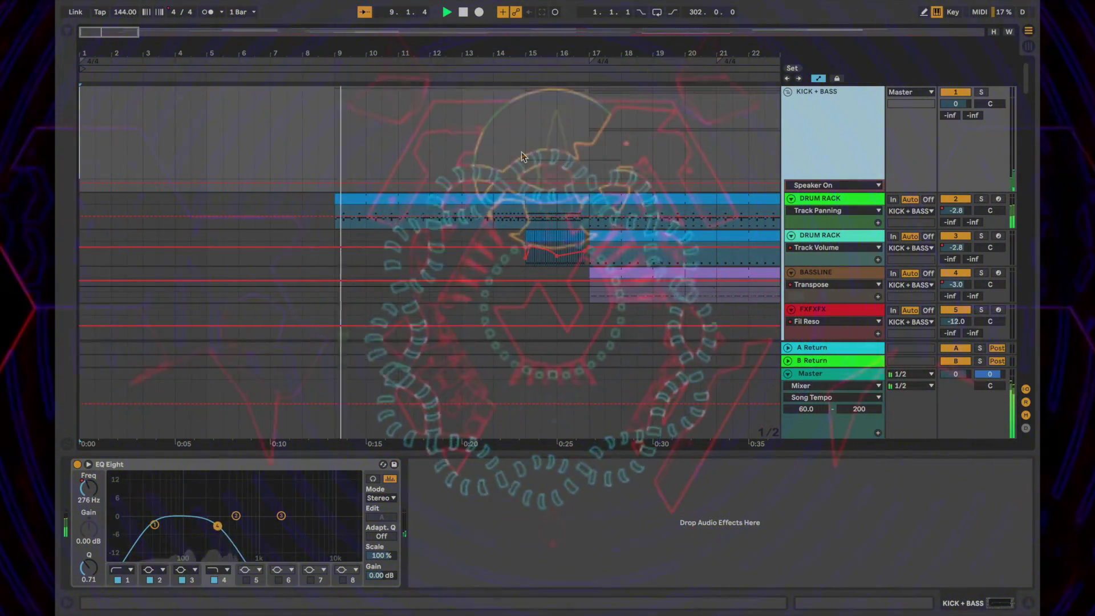
- Examine the intro tracks at close zoom, from the KICK + BASS group down to the SYNTH 4 tracks, during playback
key(plus)
key(plus)
key(plus)
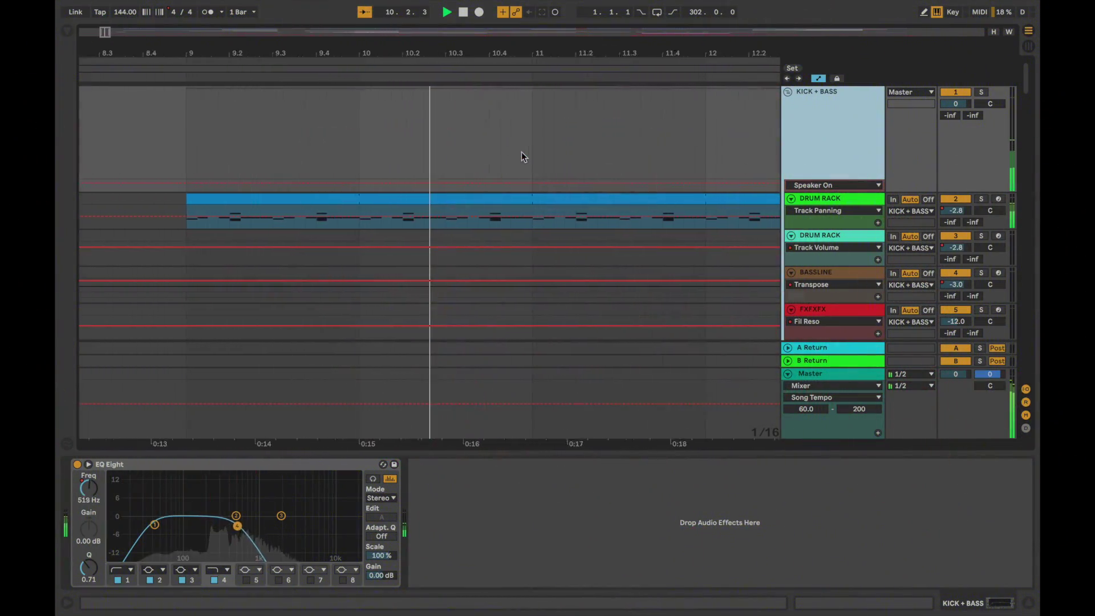
drag(1028, 83, 1005, 324)
scroll(1006, 317, up, 5)
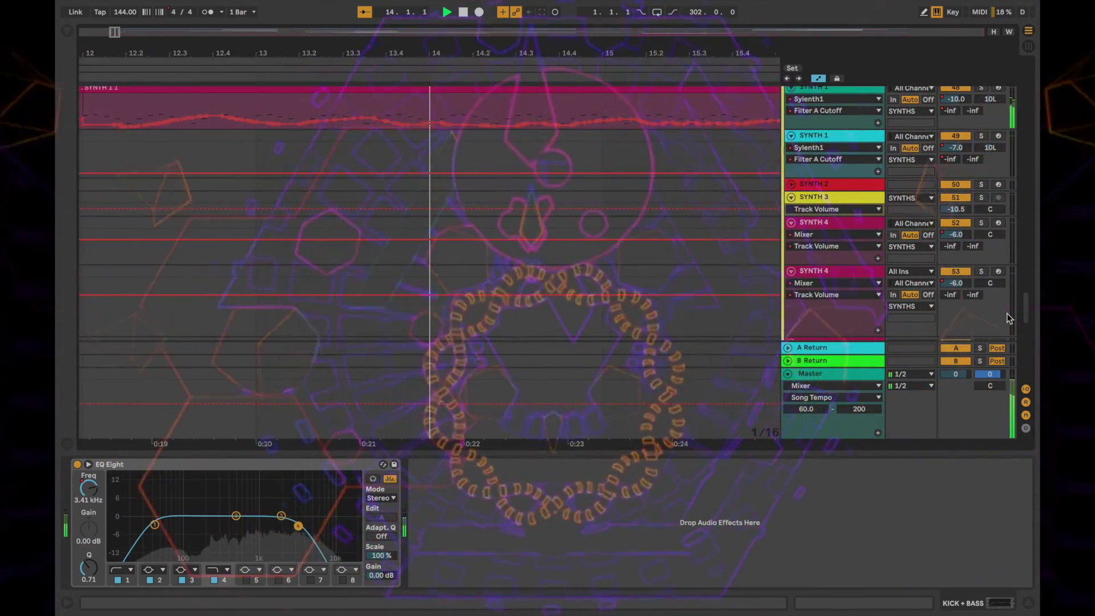
scroll(1007, 313, down, 8)
drag(1014, 341, 1038, 67)
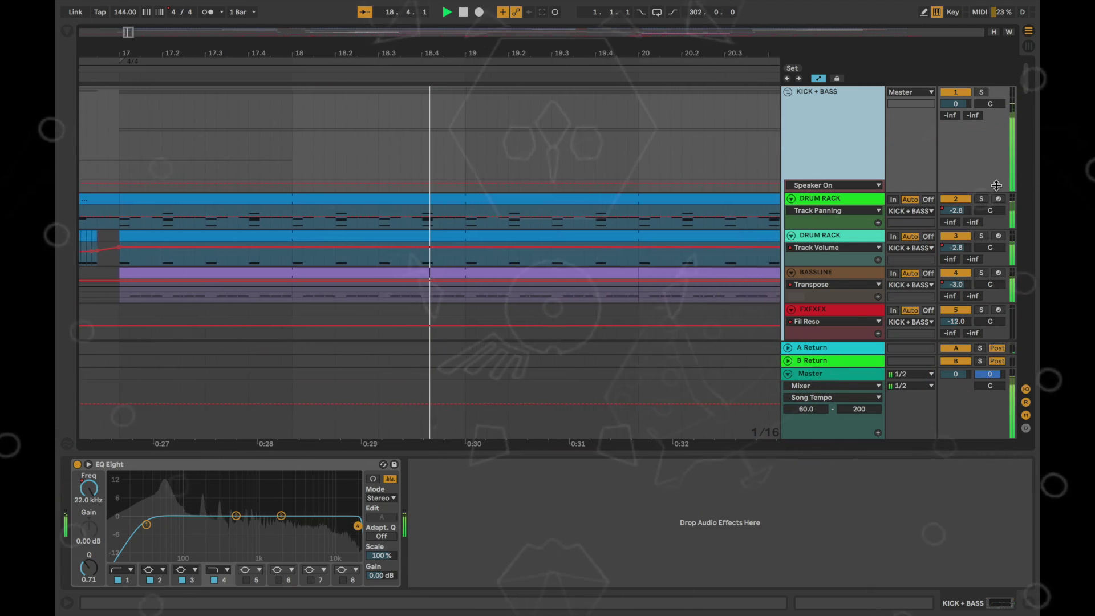
- Inspect the device chains of the hi-hat and snare DRUM RACK track and the kick DRUM RACK track, one after the other
key(minus)
key(minus)
key(minus)
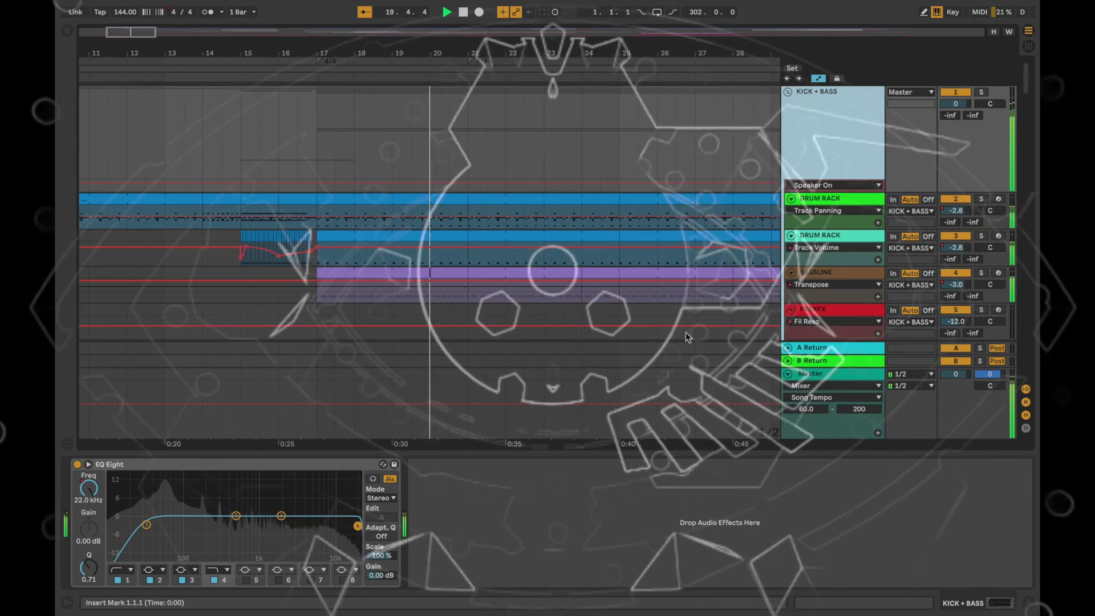
drag(1025, 71, 1025, 76)
click(850, 136)
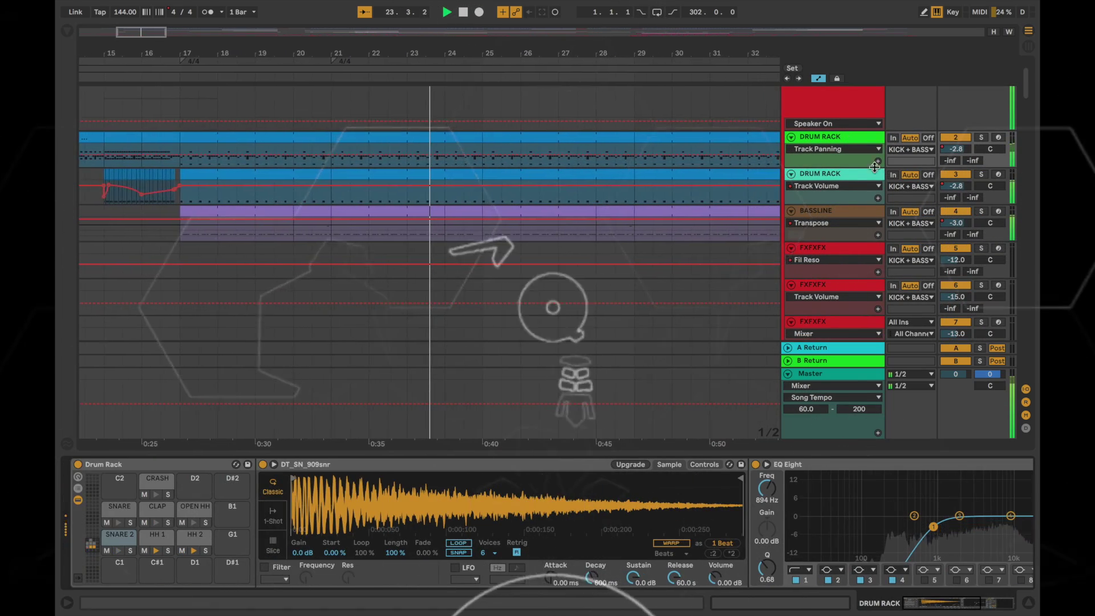
click(828, 177)
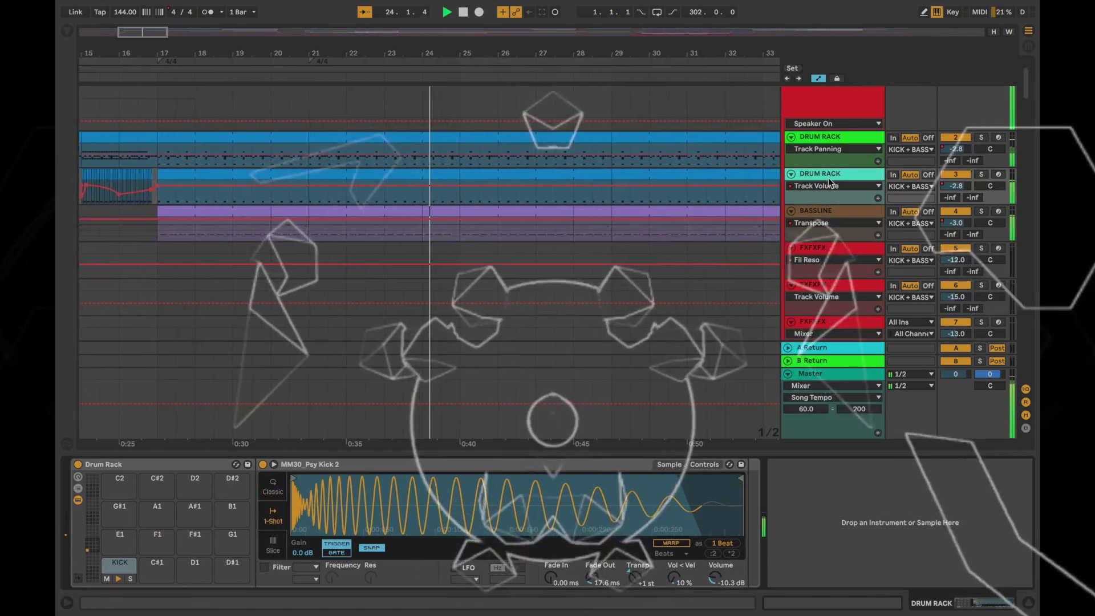
- Inspect the device chain of BASSLINE track 4, with the Cosmosis EQ BASS curve shown in the enlarged display
click(830, 210)
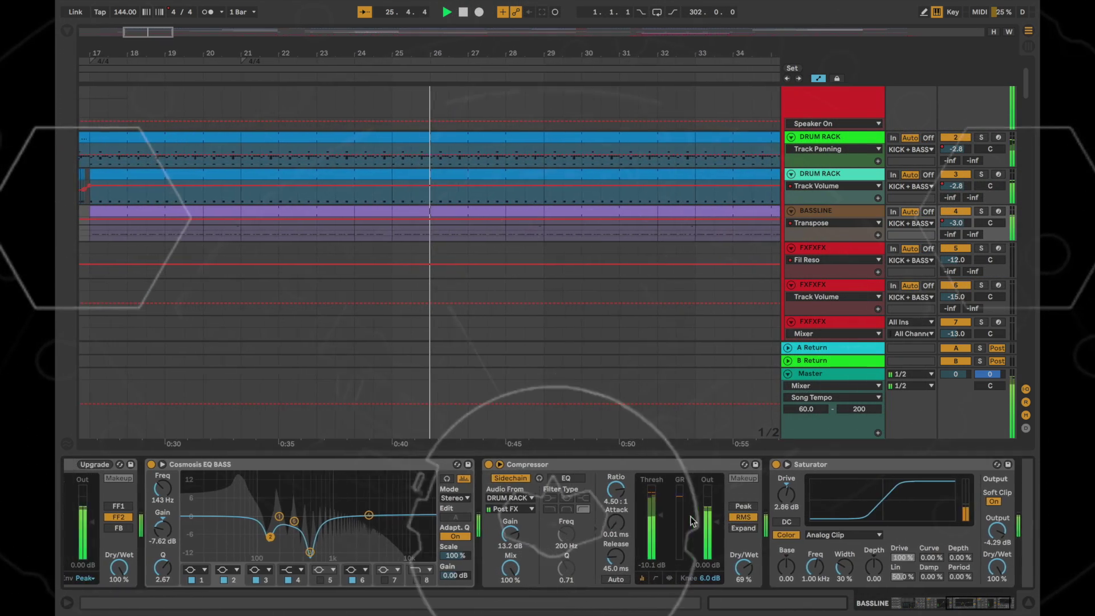
scroll(690, 522, left, 5)
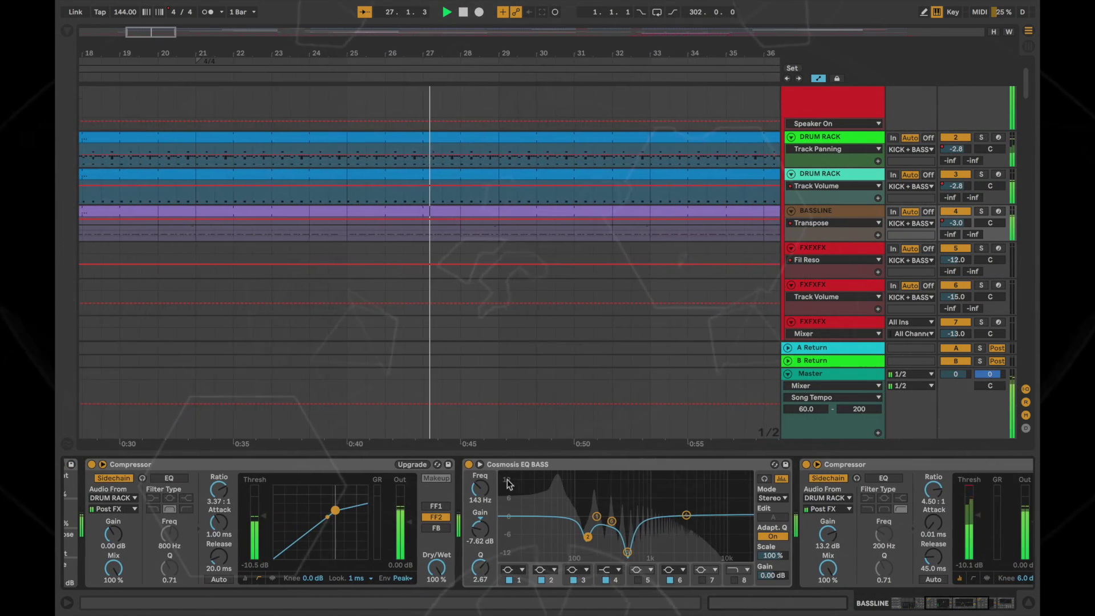
click(480, 464)
scroll(480, 465, left, 6)
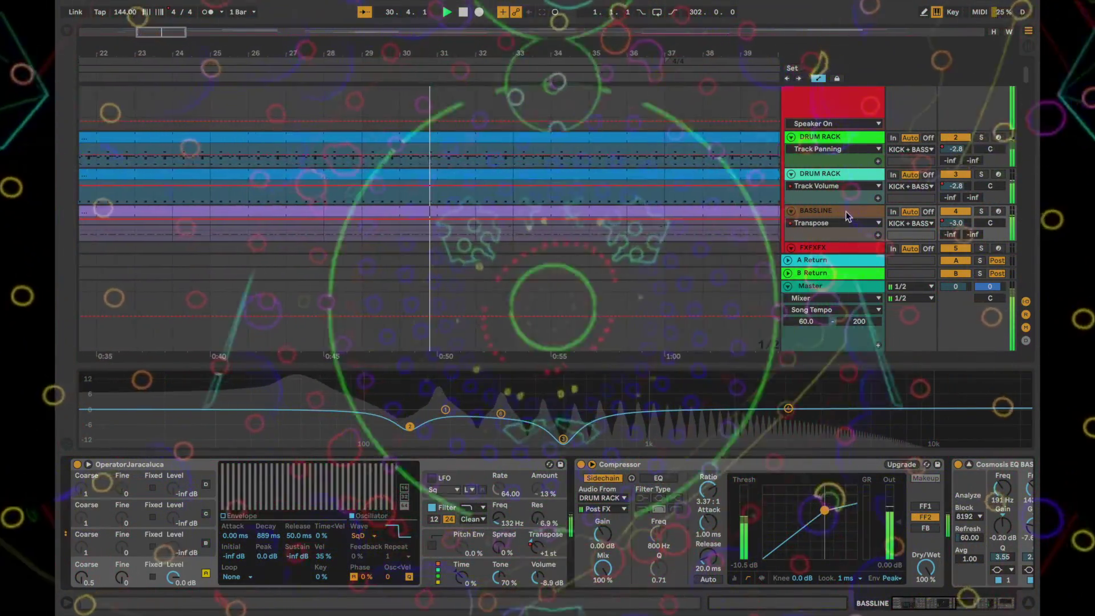
- Fit the whole arrangement to the view width and inspect the device chain of the 14 Sylenth1 track
scroll(854, 224, down, 5)
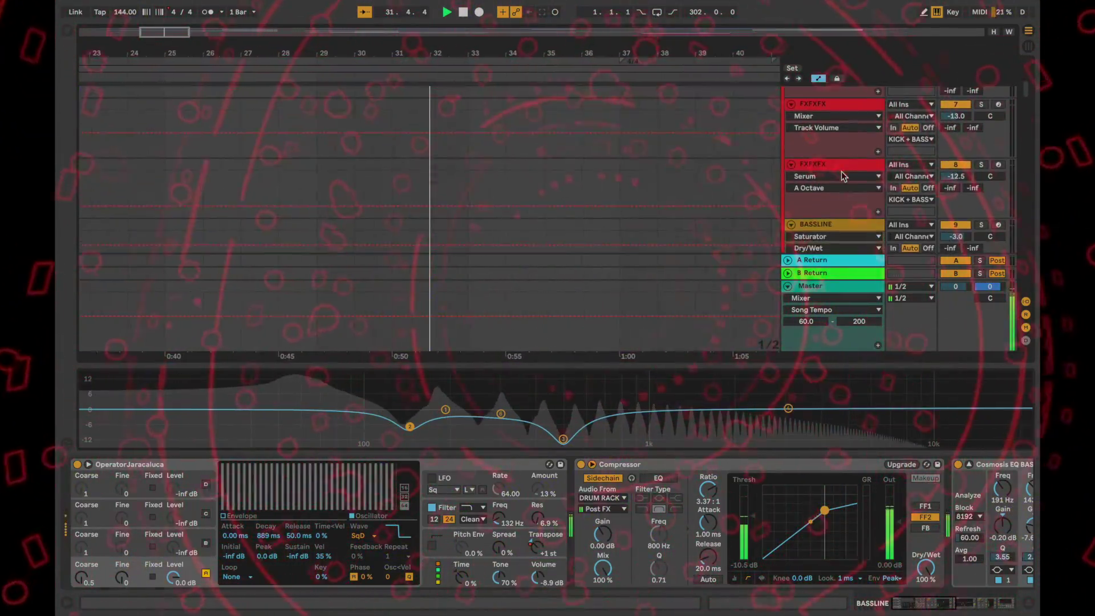
key(w)
scroll(721, 194, down, 4)
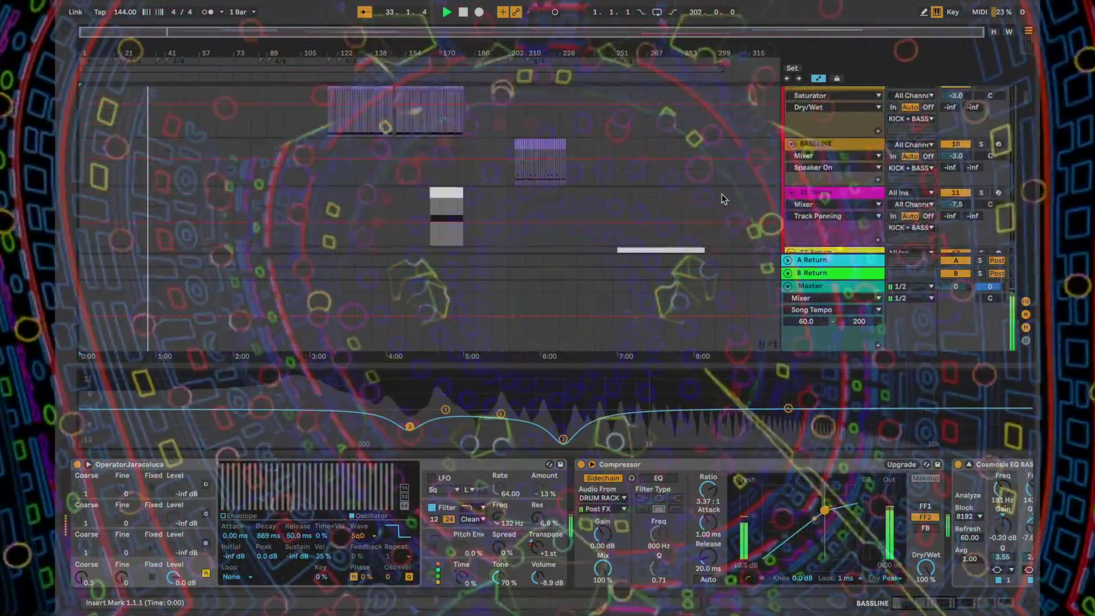
scroll(721, 194, down, 5)
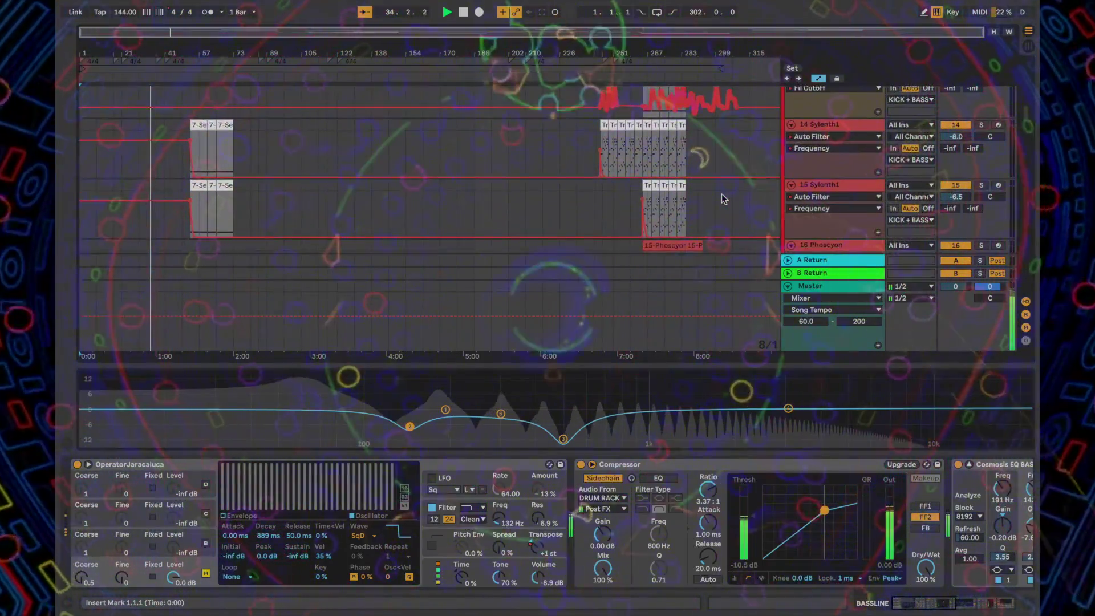
click(831, 125)
scroll(576, 207, down, 2)
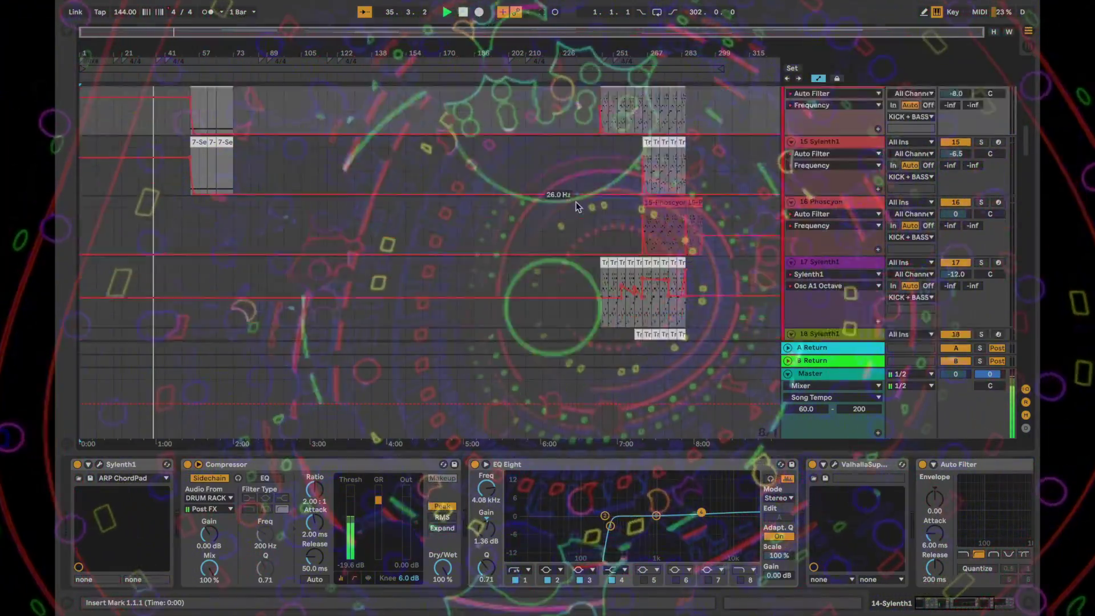
- Inspect the device chain of BASSLINE track 20, from its Sylenth1 instrument through to the Saturator
scroll(576, 201, down, 5)
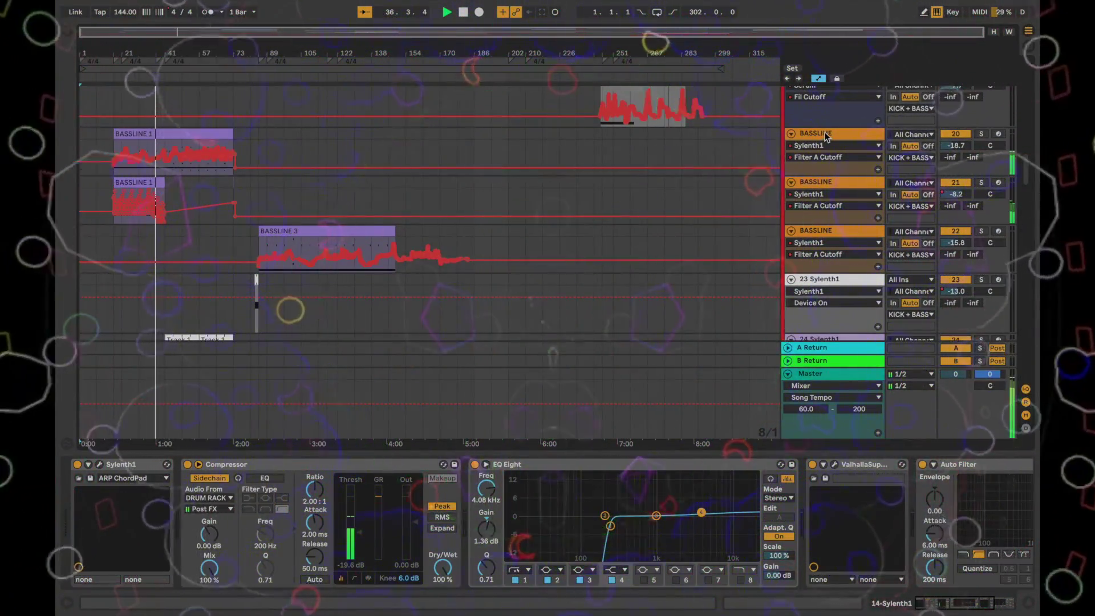
click(825, 134)
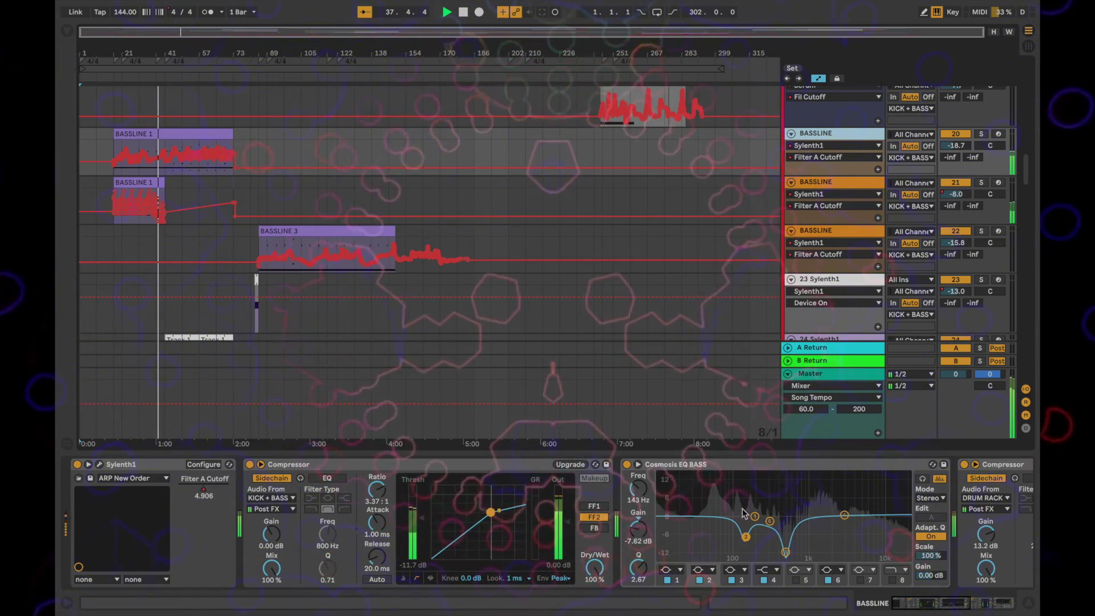
scroll(741, 509, right, 5)
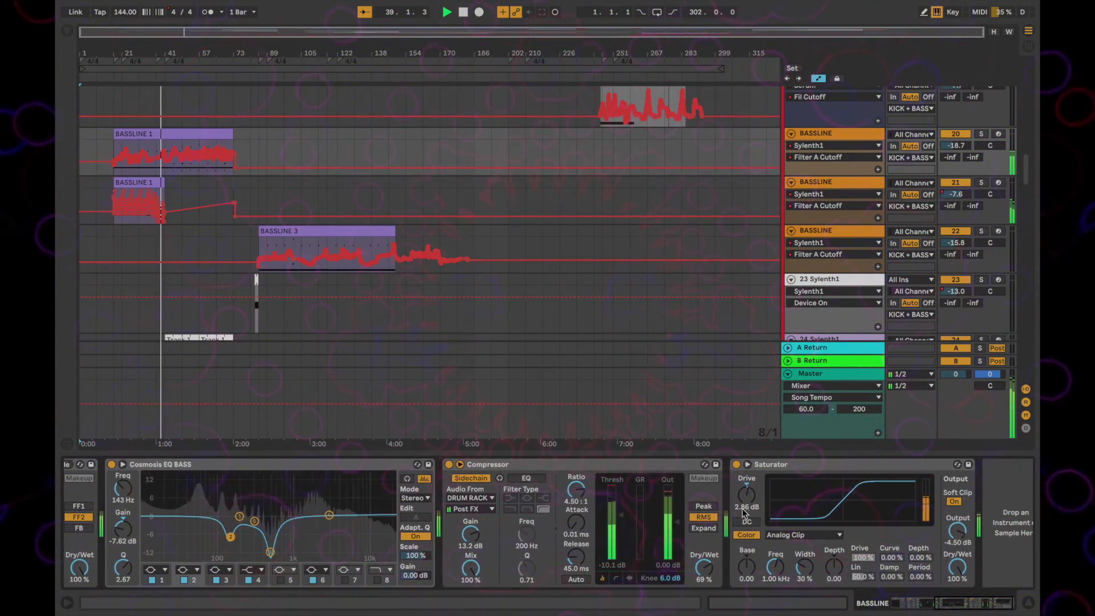
scroll(742, 508, left, 5)
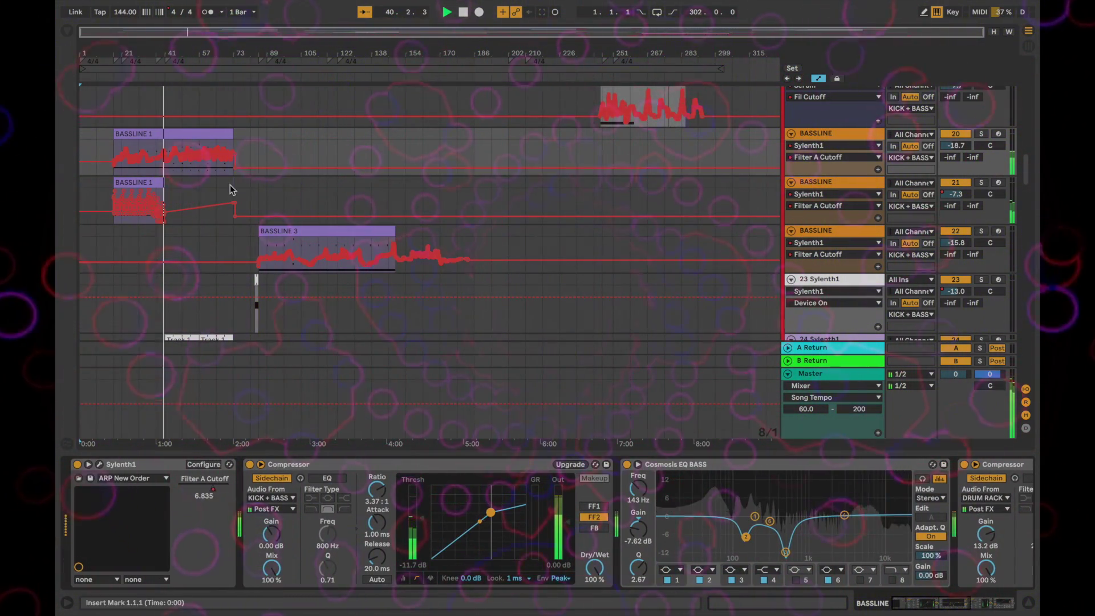
- Examine the clips and automation playing between bars 41 and 53, from the BASSLINE tracks down to the SYNTH tracks
scroll(231, 185, up, 6)
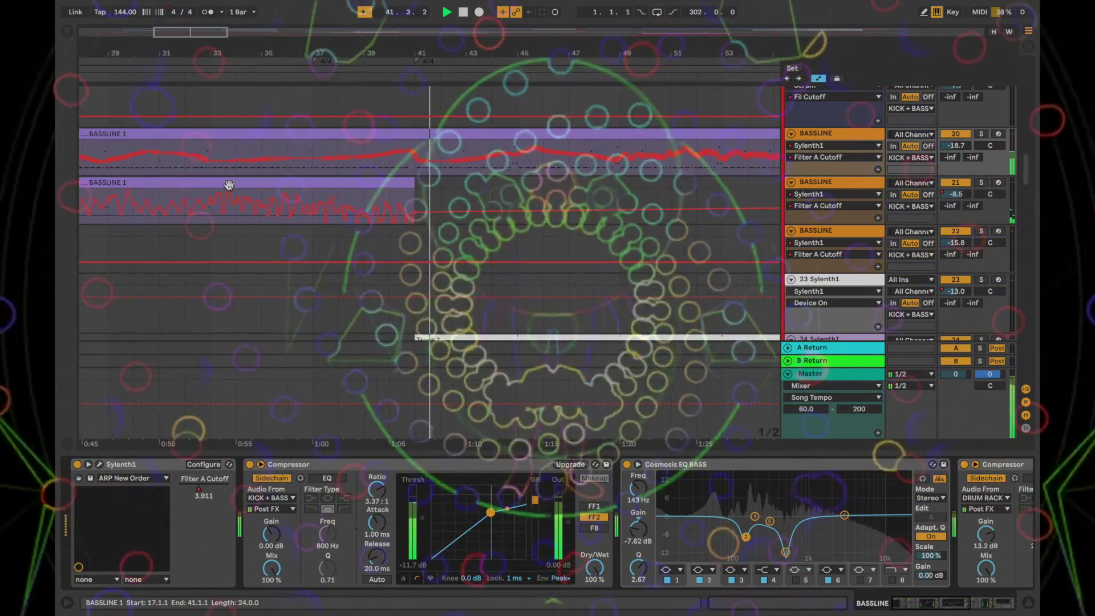
drag(1028, 170, 1028, 179)
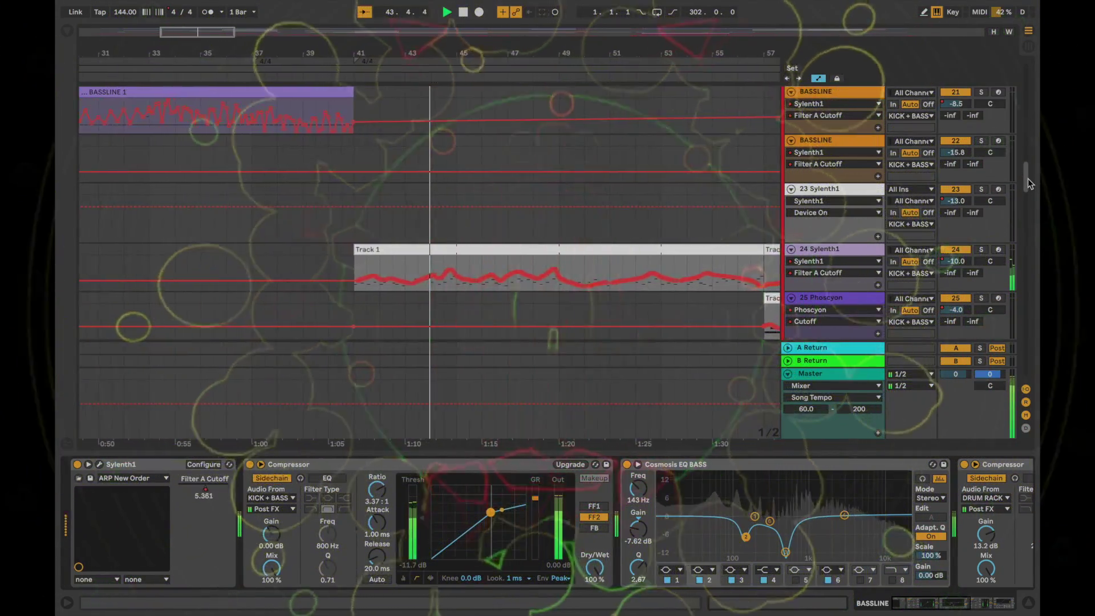
drag(1028, 179, 1021, 302)
scroll(667, 268, up, 3)
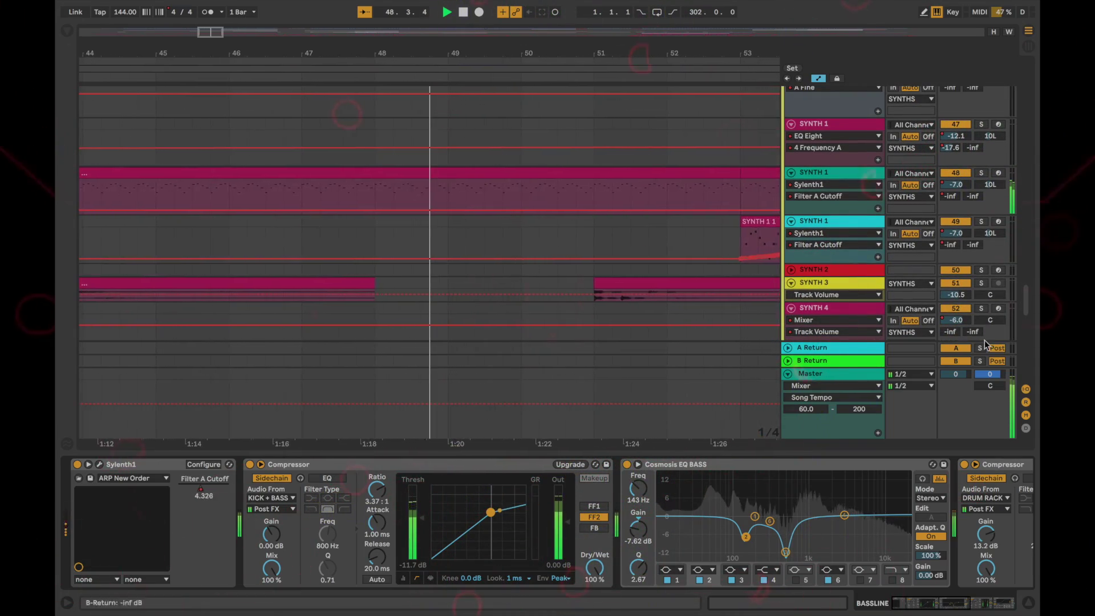
drag(1027, 303, 1027, 308)
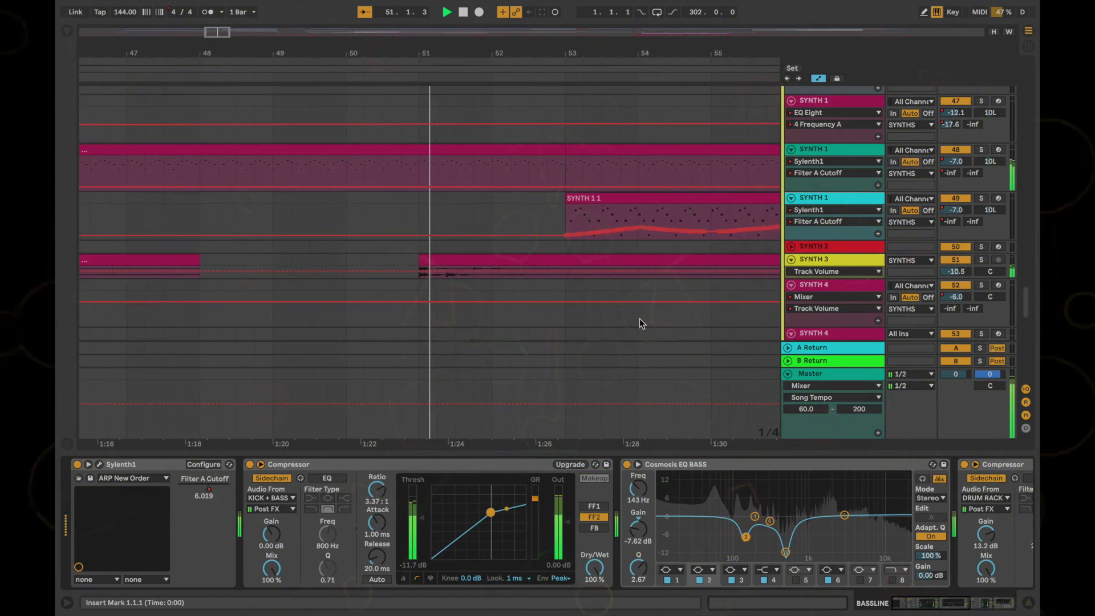
drag(1028, 306, 1027, 306)
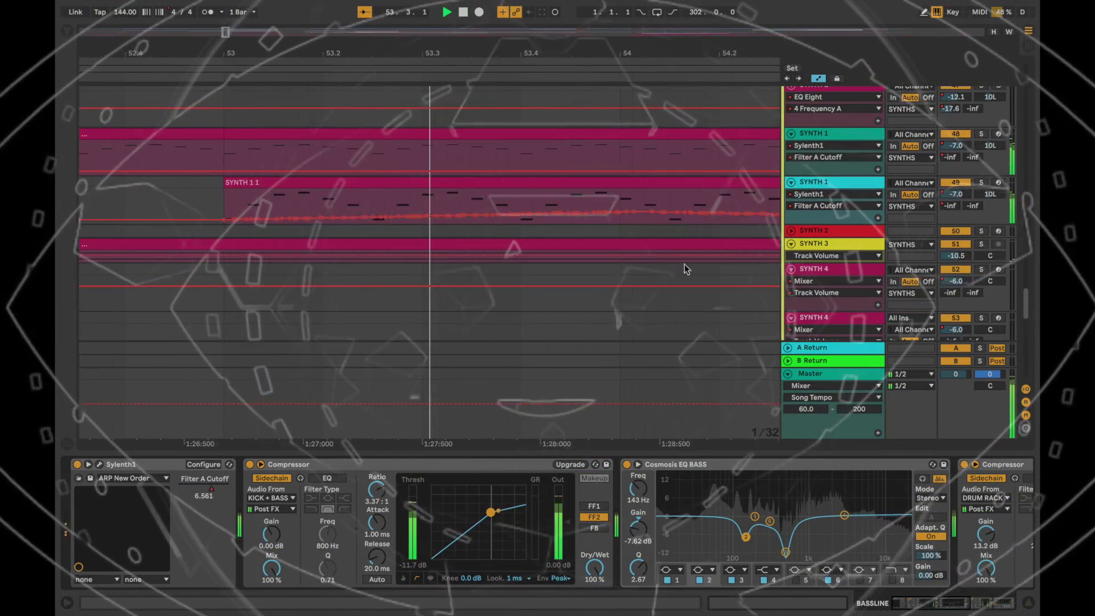
- View the notes of the SYNTH 1 1 clip on track 49, and check that track's Sylenth1 plug-in window before closing it
key(minus)
key(minus)
key(minus)
key(minus)
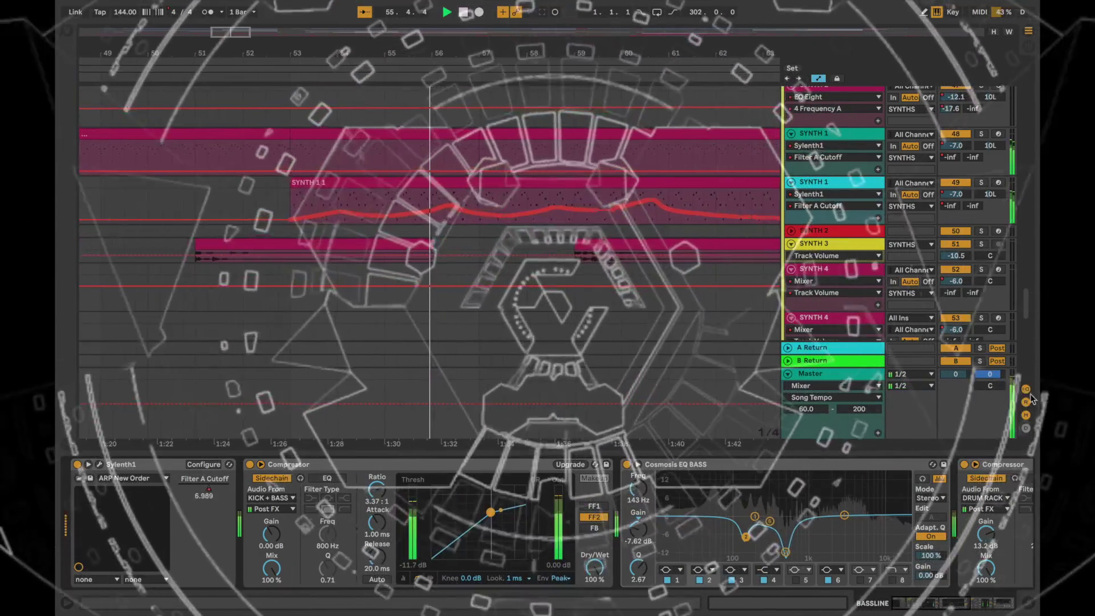
scroll(1028, 311, up, 5)
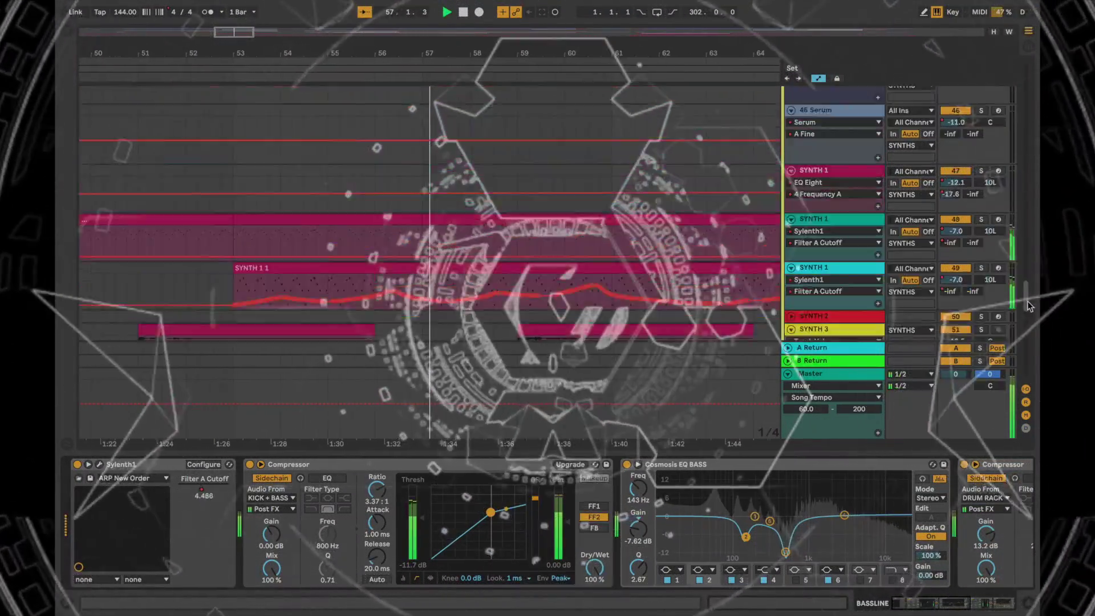
scroll(1026, 303, down, 3)
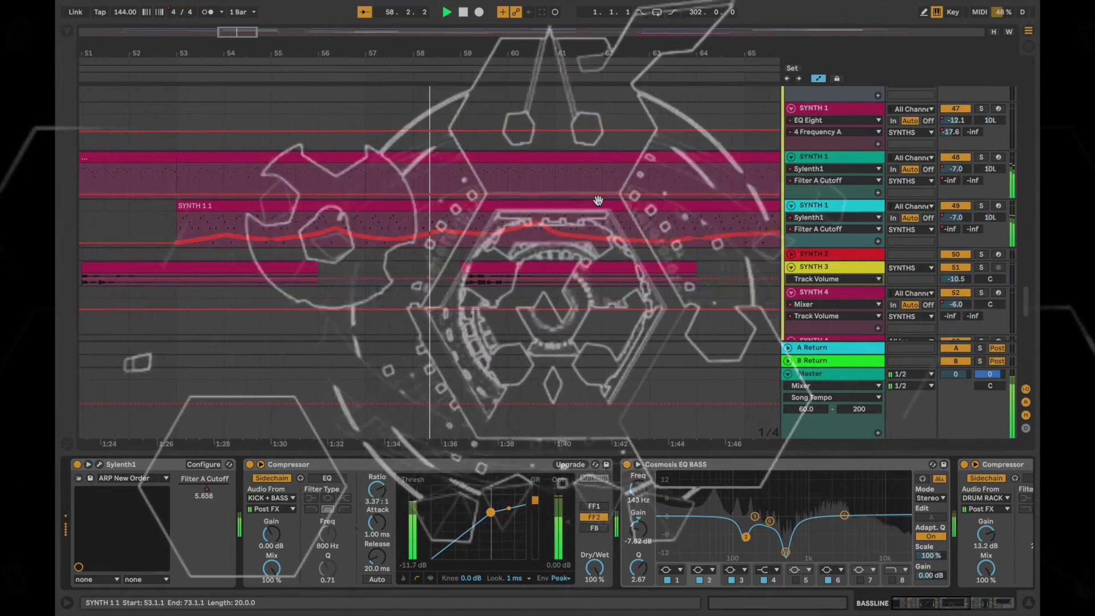
click(599, 201)
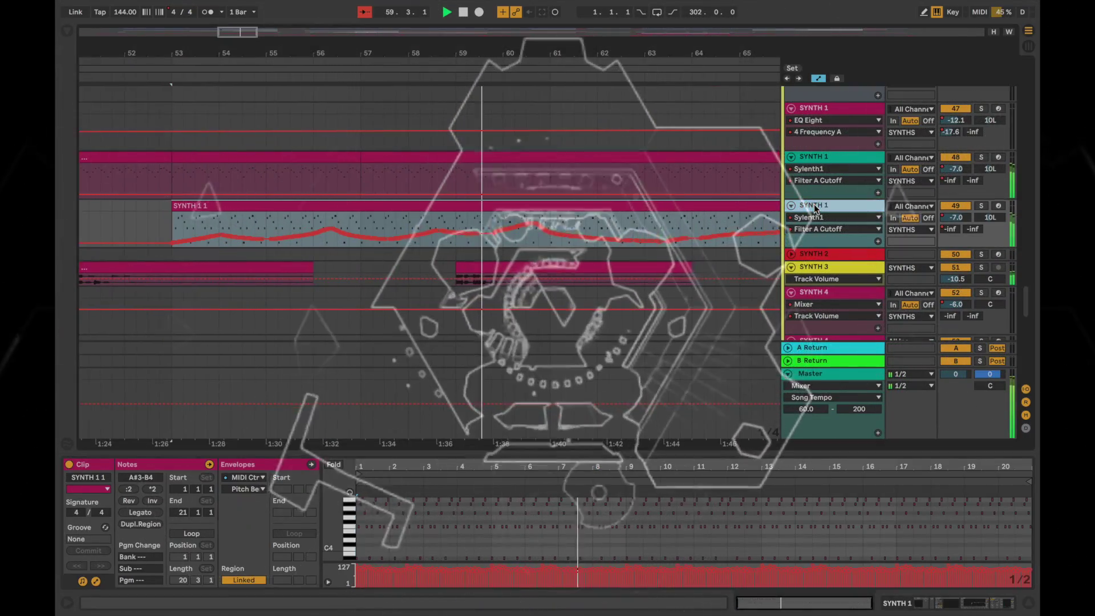
click(814, 207)
click(101, 466)
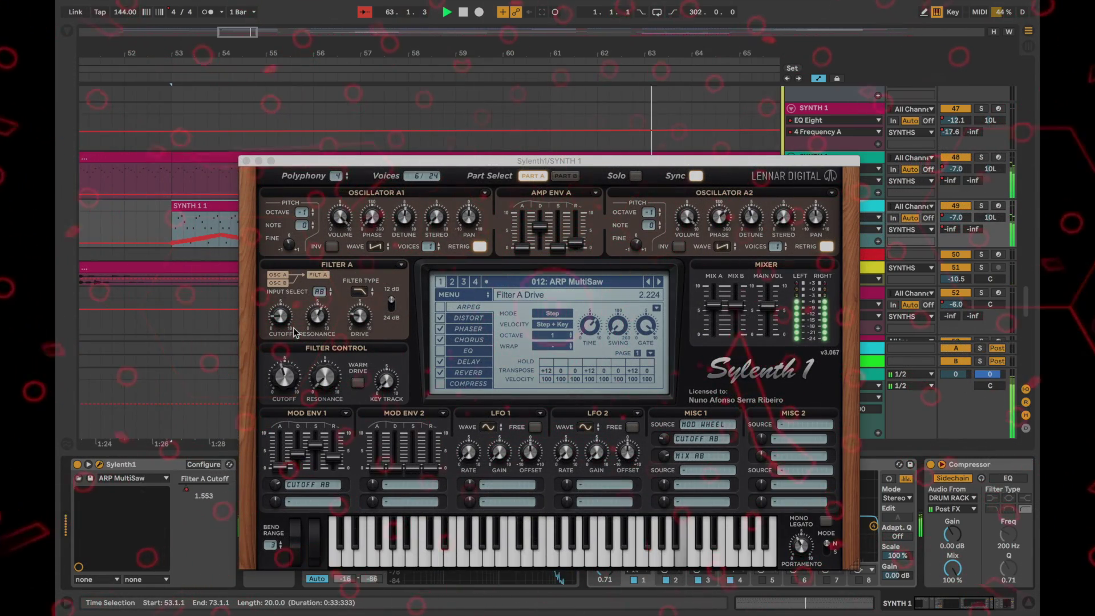
click(246, 162)
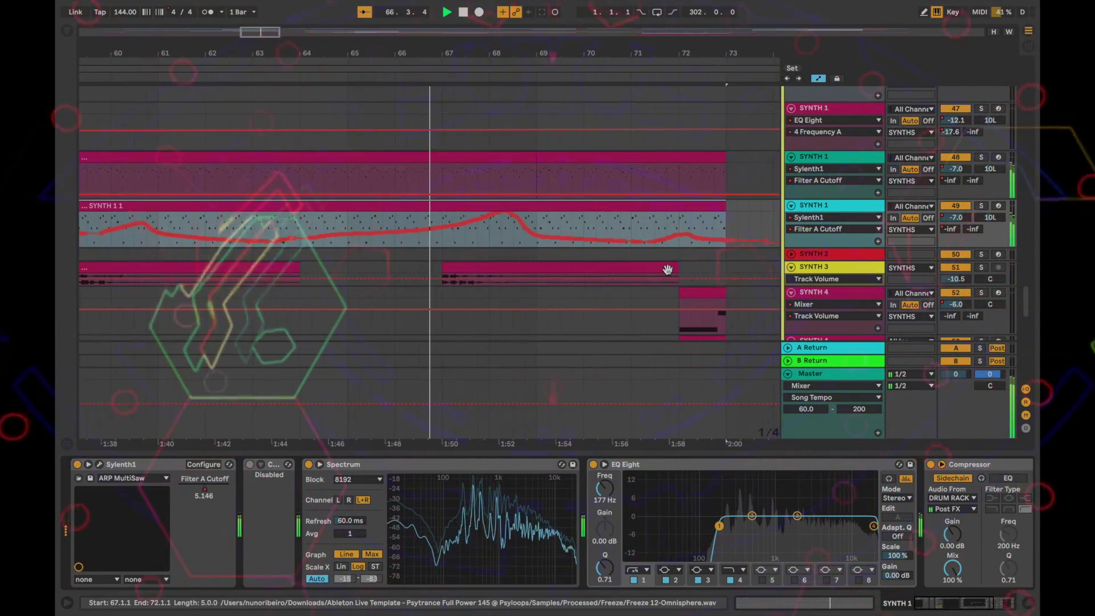
- Inspect the device chain of the 29 Sylenth1 track, from the Random device through to the Compressor
drag(1027, 297, 1022, 194)
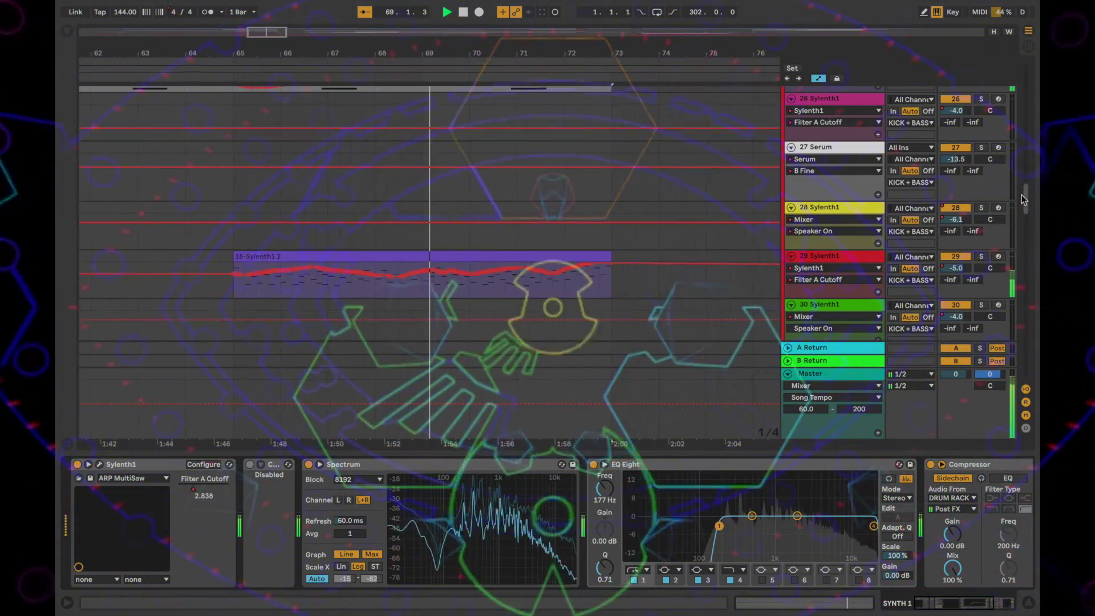
click(814, 257)
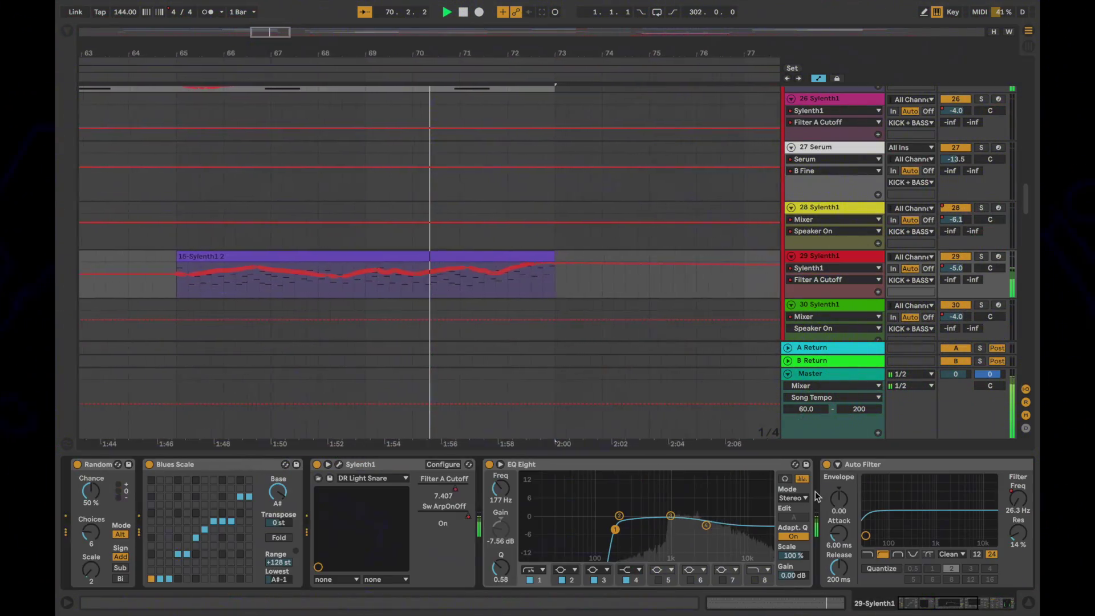
scroll(850, 519, right, 5)
- Inspect FXFXFX track 5 and its Serum plug-in window, then close the plug-in window
drag(1025, 210, 1021, 94)
scroll(535, 228, up, 5)
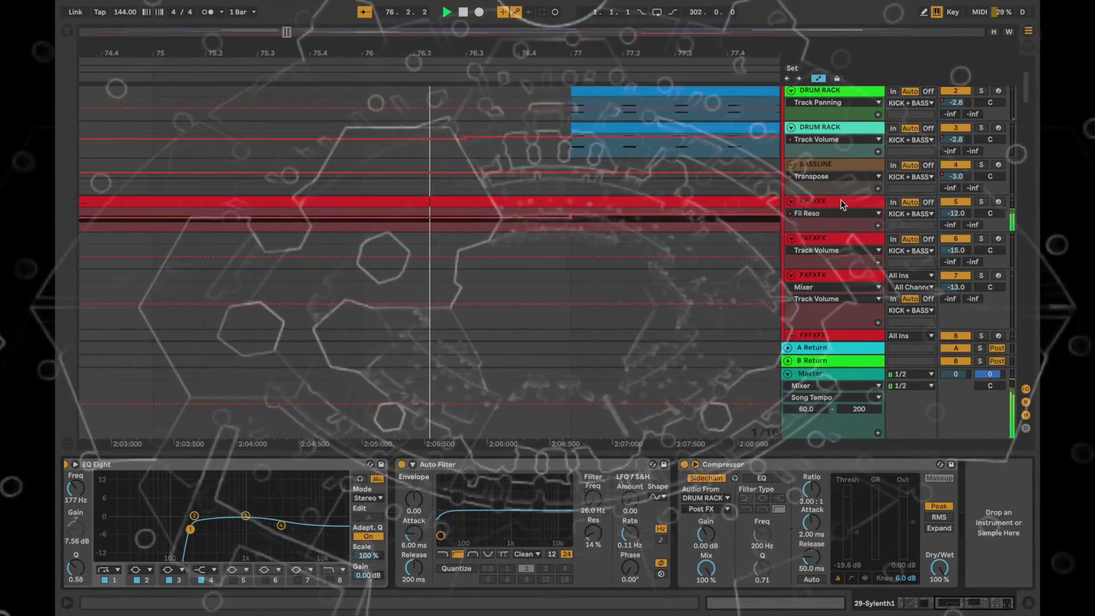
click(841, 200)
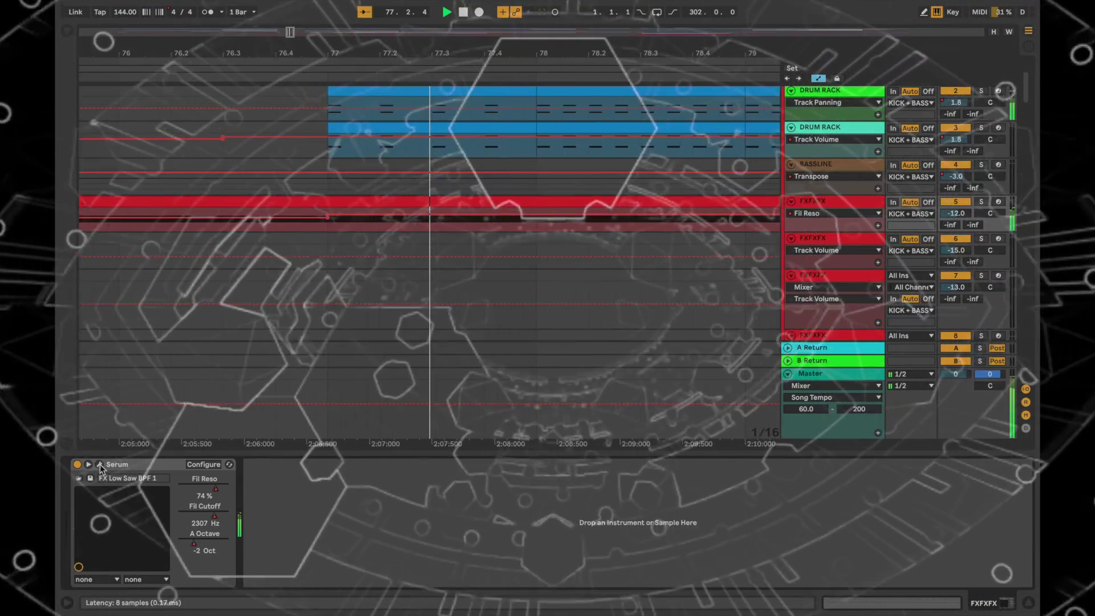
click(100, 464)
drag(760, 115, 718, 101)
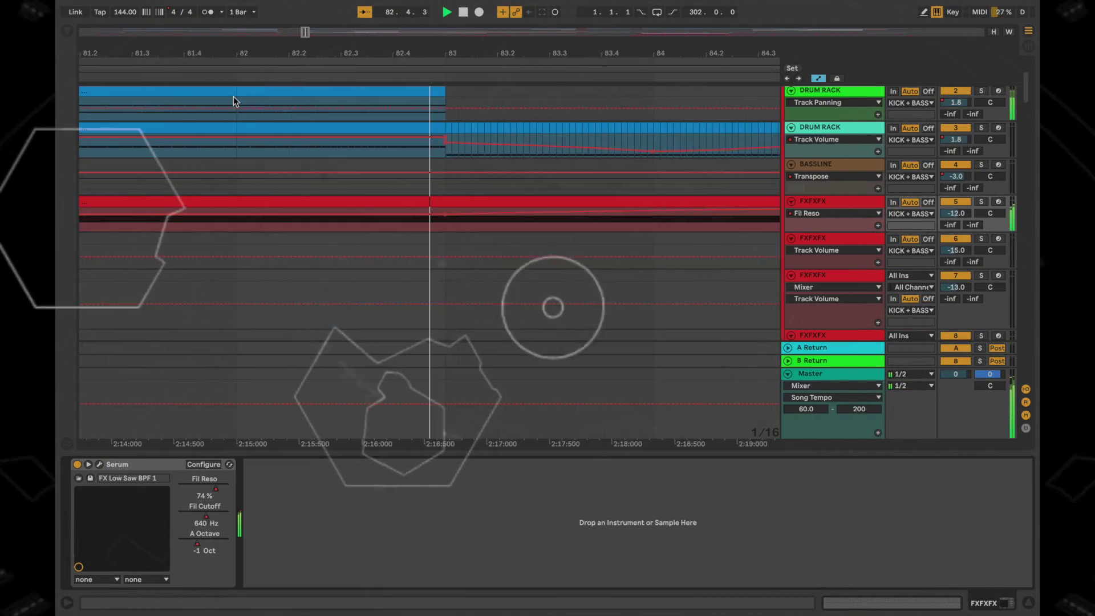
click(231, 99)
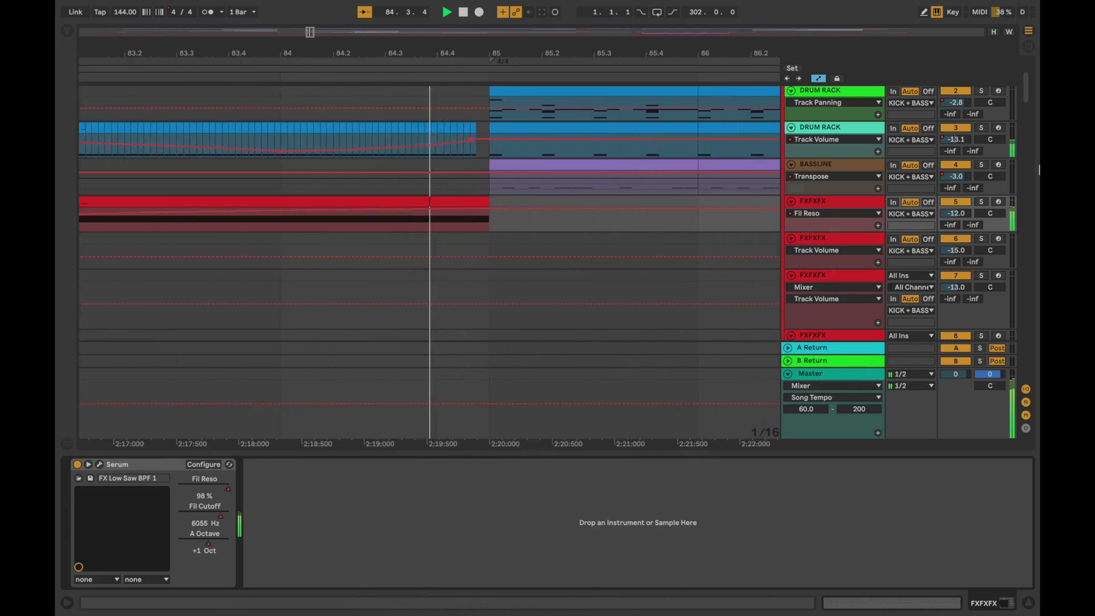
- Open the Track 1 clip on the 35 Sylenth1 track, enlarge its note editor and examine the notes across the pitch range
drag(1026, 88, 1025, 87)
scroll(672, 193, down, 10)
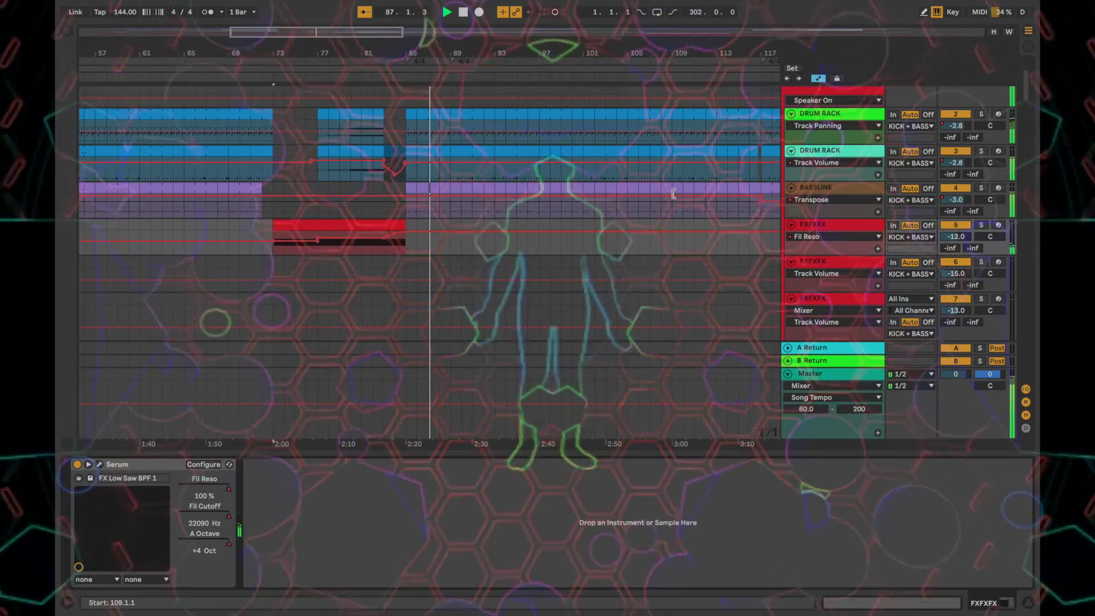
drag(1028, 84, 1021, 231)
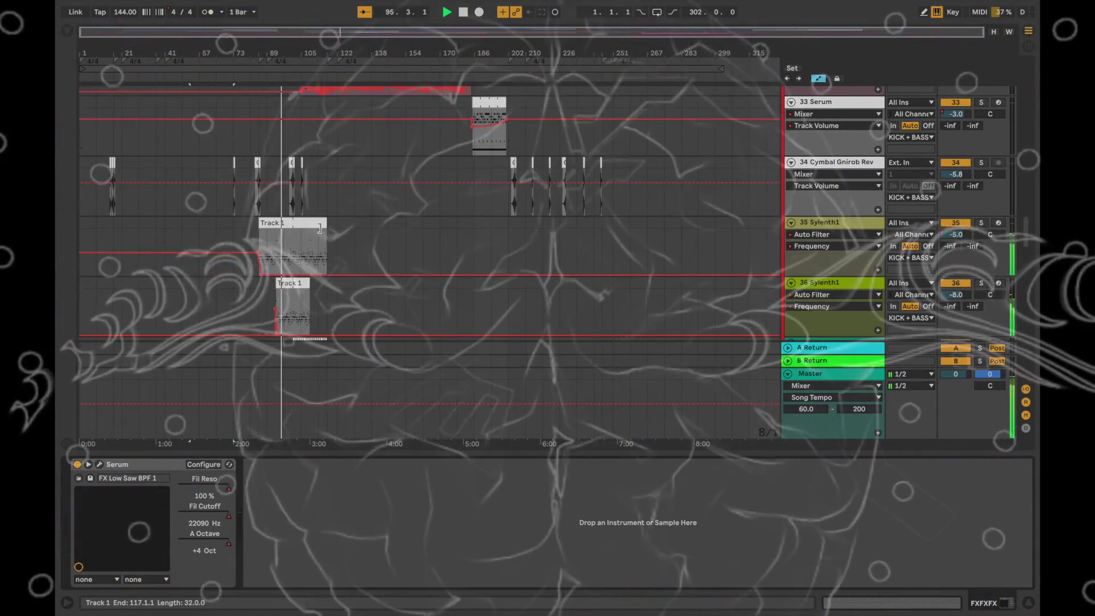
scroll(303, 230, up, 5)
click(495, 222)
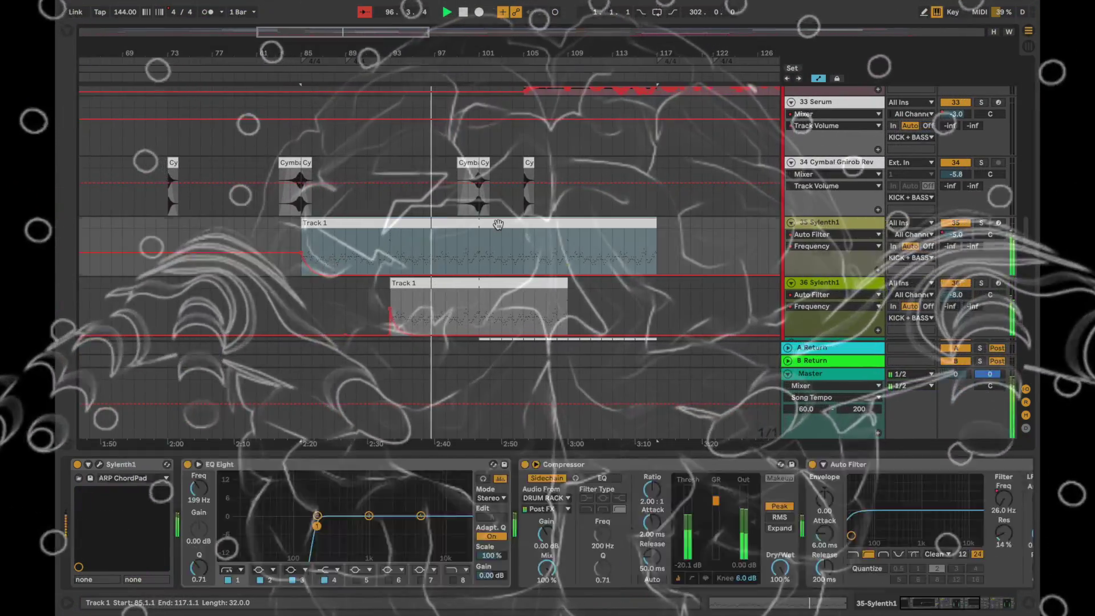
double_click(495, 223)
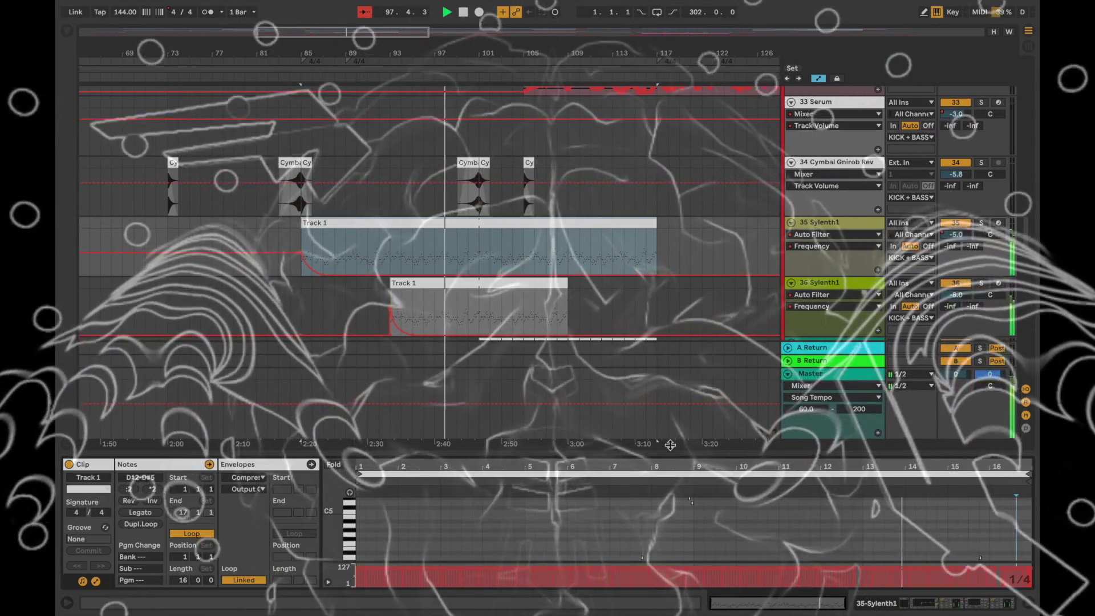
drag(670, 452, 672, 254)
drag(336, 377, 394, 377)
scroll(524, 404, down, 3)
scroll(525, 406, up, 3)
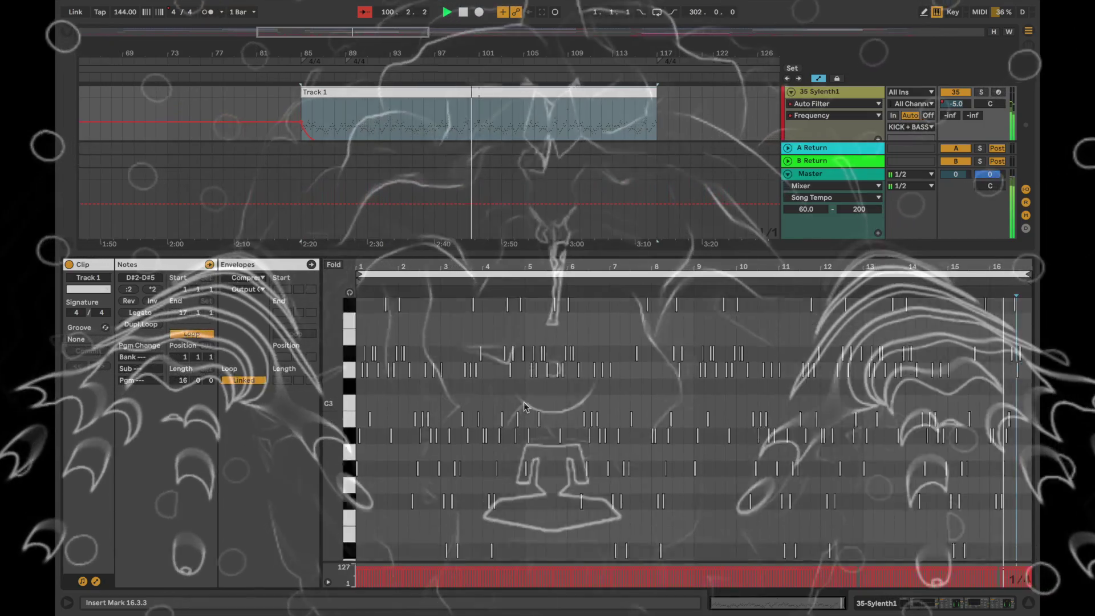
scroll(523, 407, up, 3)
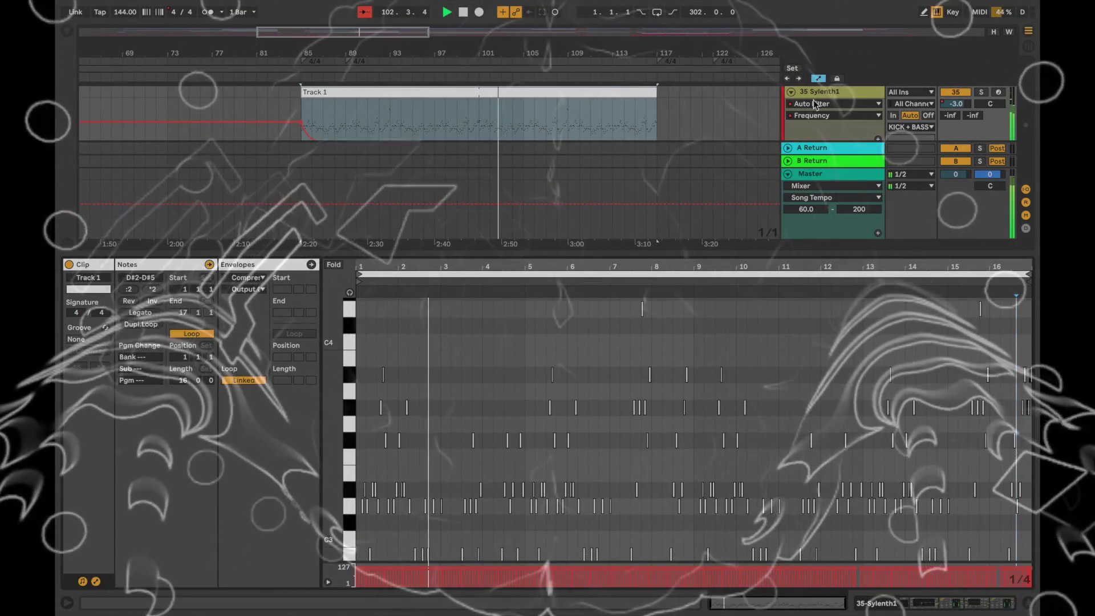
- Inspect the device chain of the 35 Sylenth1 track and its Sylenth1 plug-in window, then close the plug-in window
double_click(835, 94)
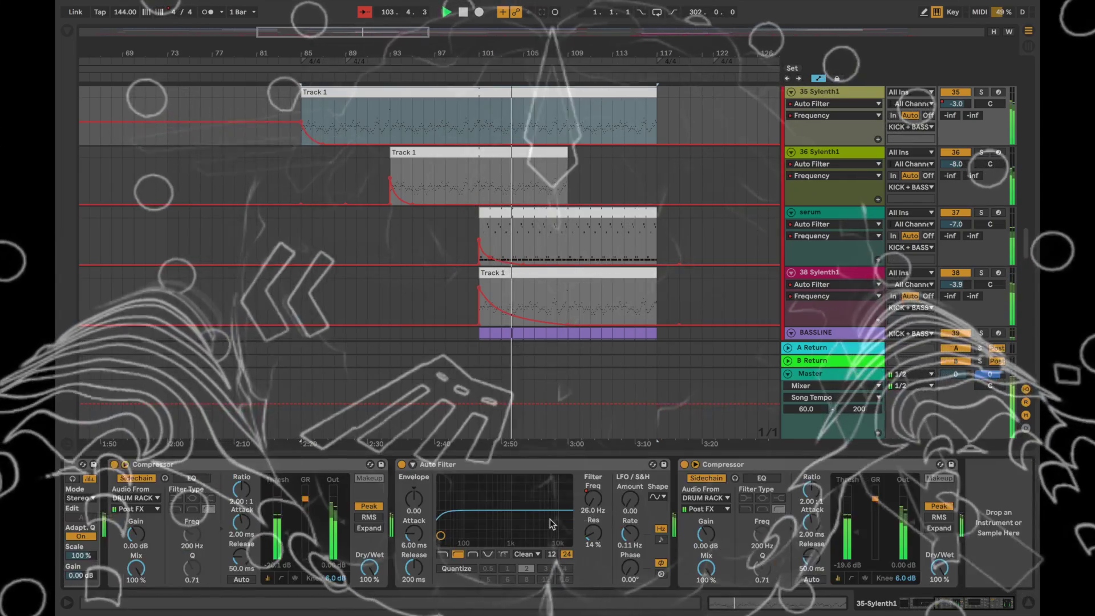
click(99, 466)
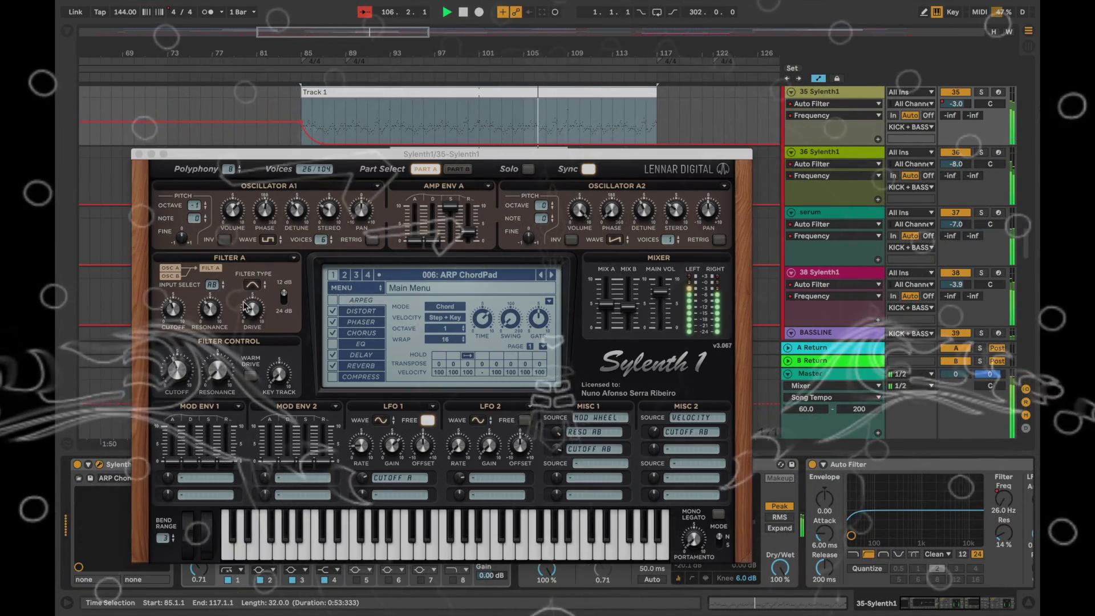
click(140, 154)
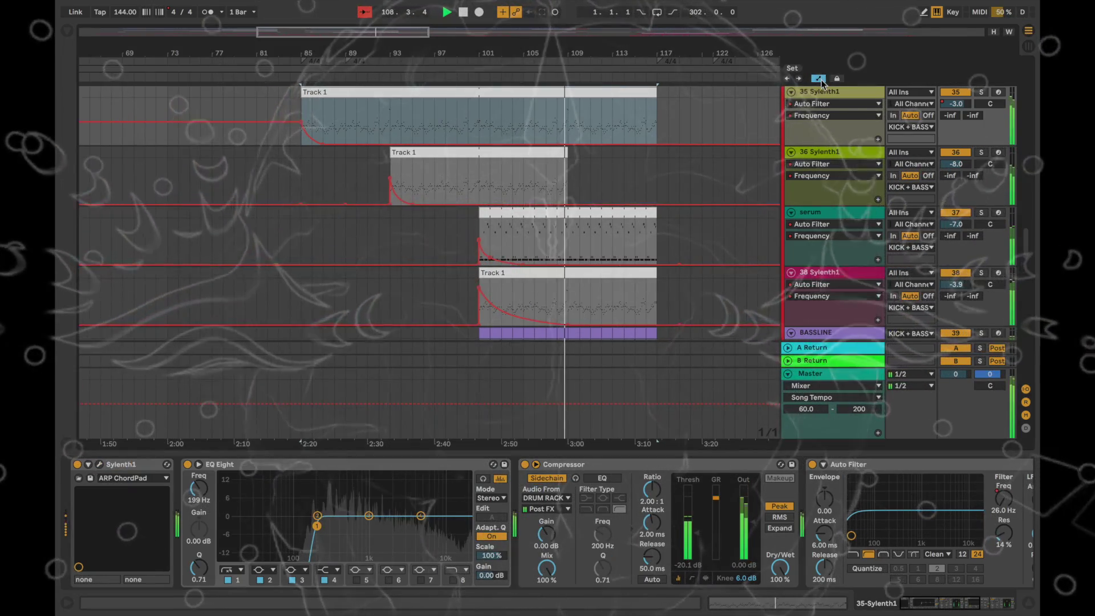
- Resume following playback and examine the clips on tracks 36 to 42, first with automation hidden and finally with it shown again
click(820, 79)
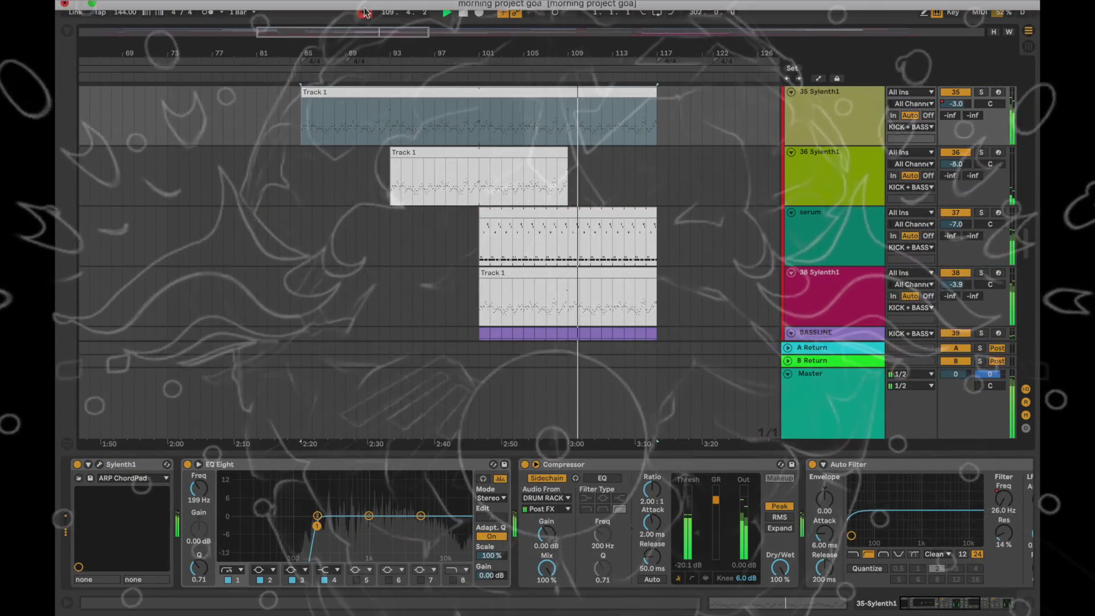
click(365, 11)
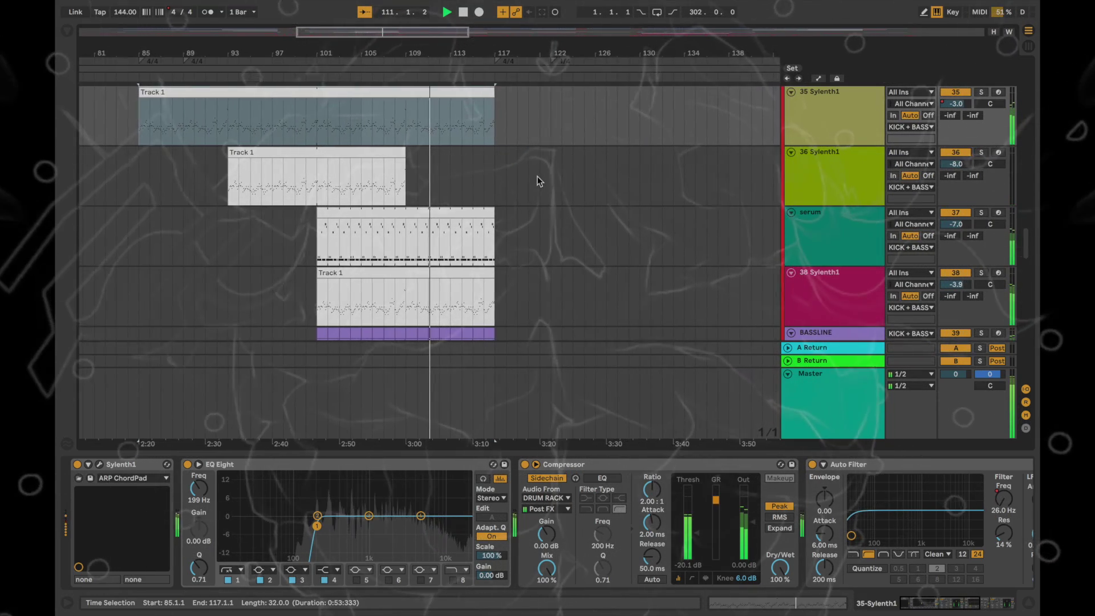
drag(1027, 241, 1028, 244)
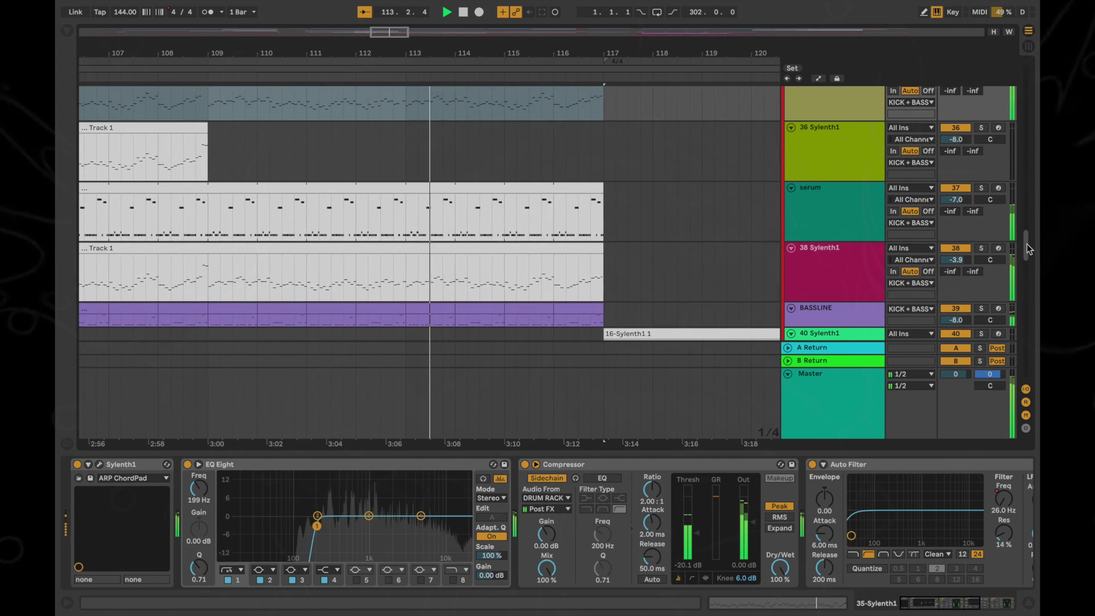
scroll(1027, 244, down, 4)
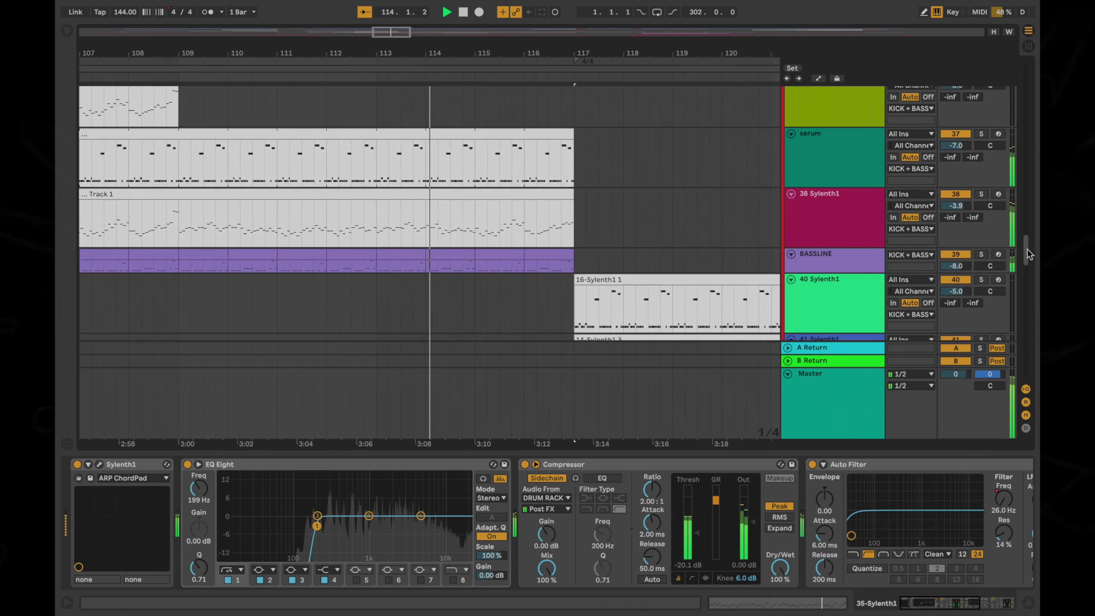
click(819, 78)
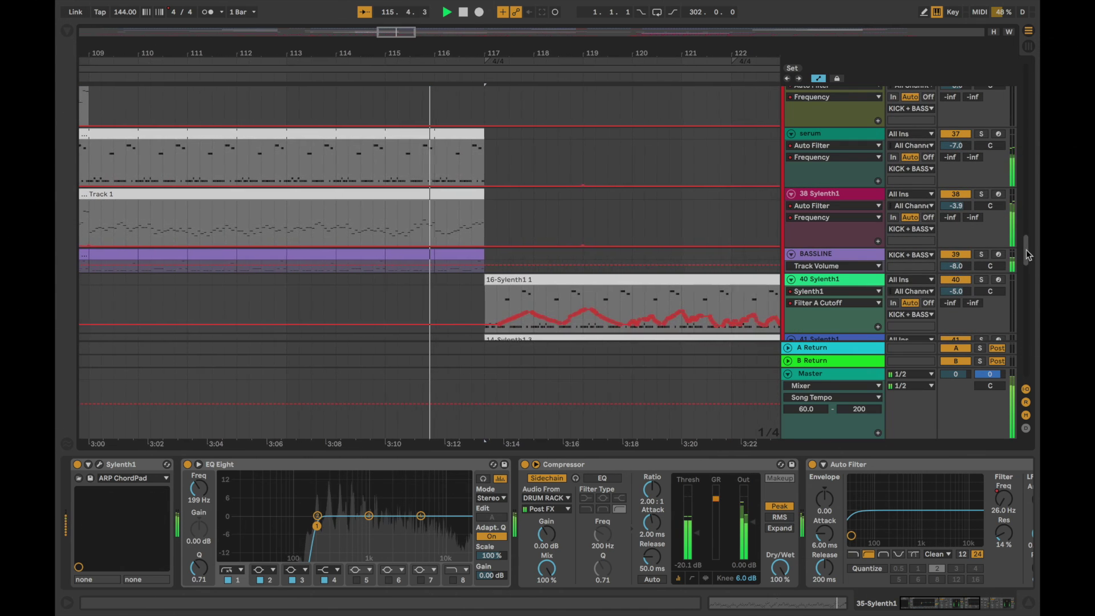
scroll(1026, 253, down, 10)
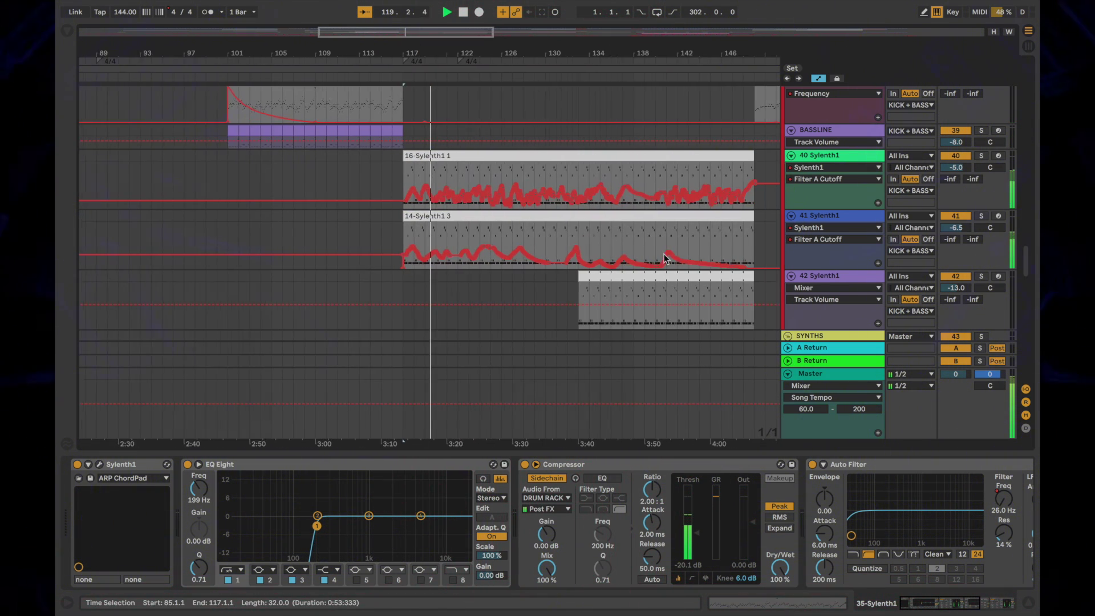
- Inspect the device chain of BASSLINE track 4 from the Operator to Cosmosis EQ BASS, and collapse the EQ's expanded display
drag(1026, 258, 1028, 73)
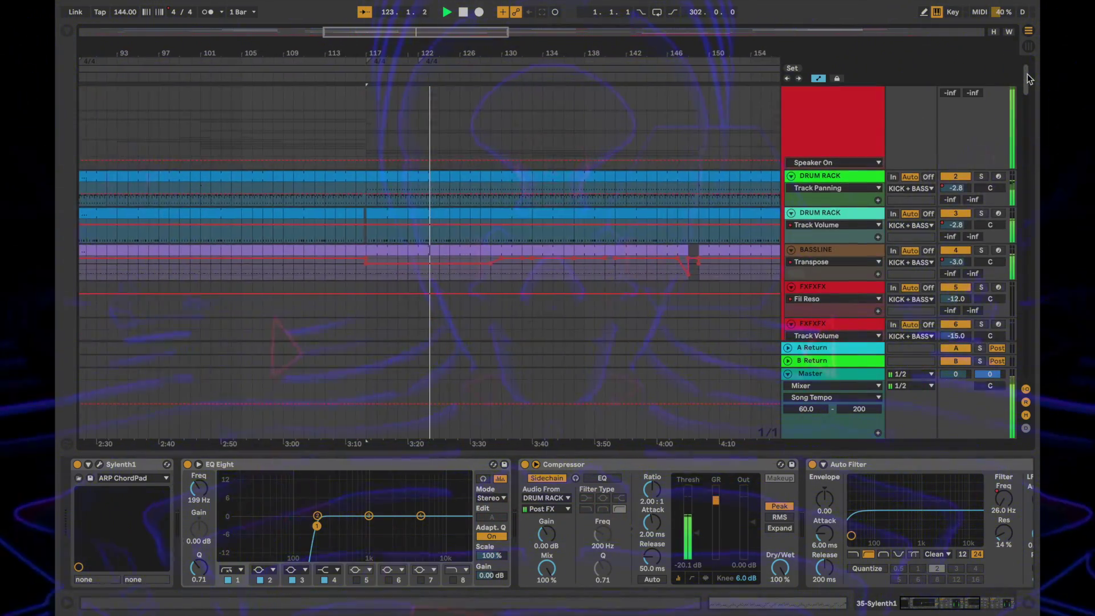
scroll(499, 244, up, 3)
key(plus)
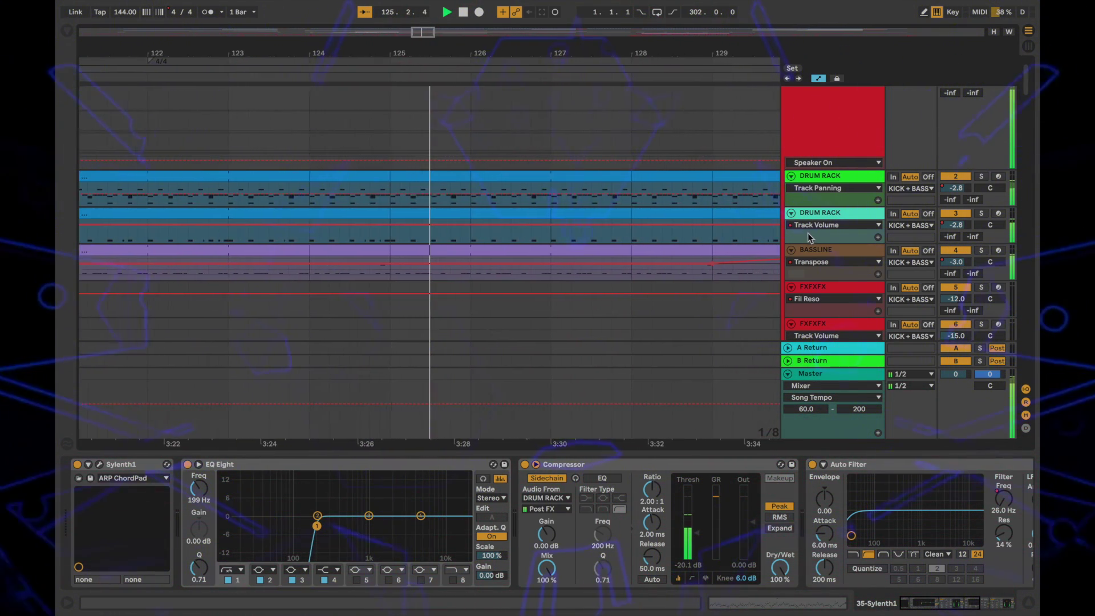
click(837, 247)
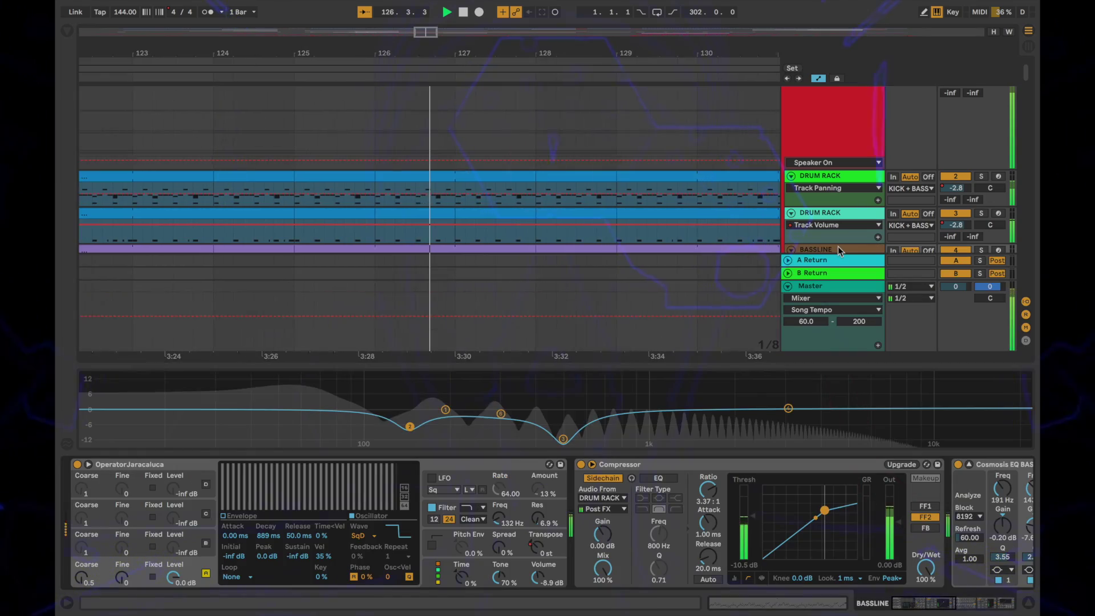
scroll(741, 211, down, 2)
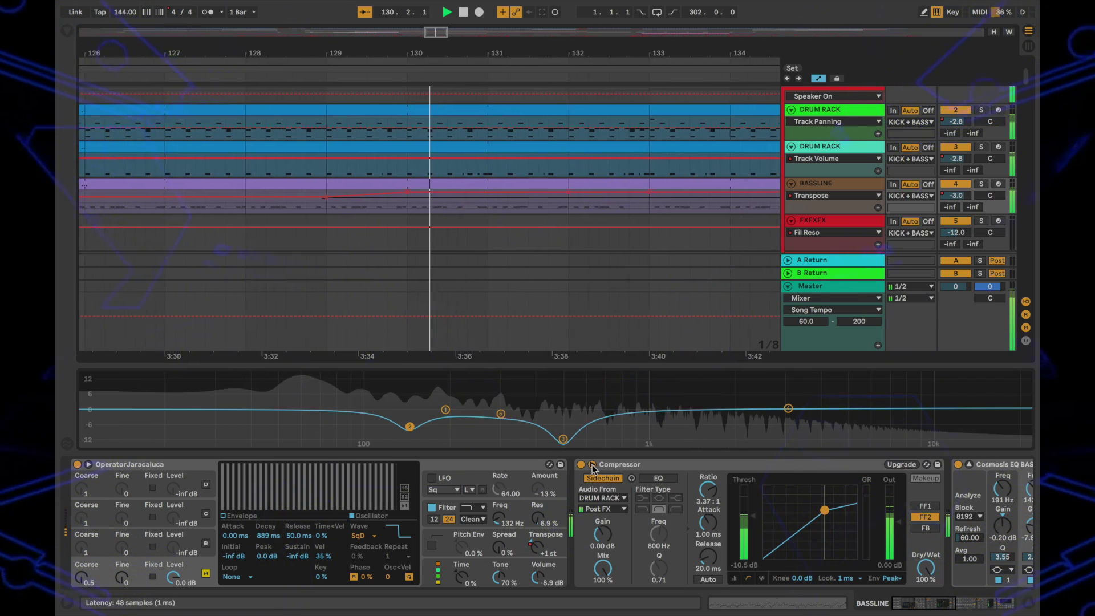
scroll(736, 479, right, 5)
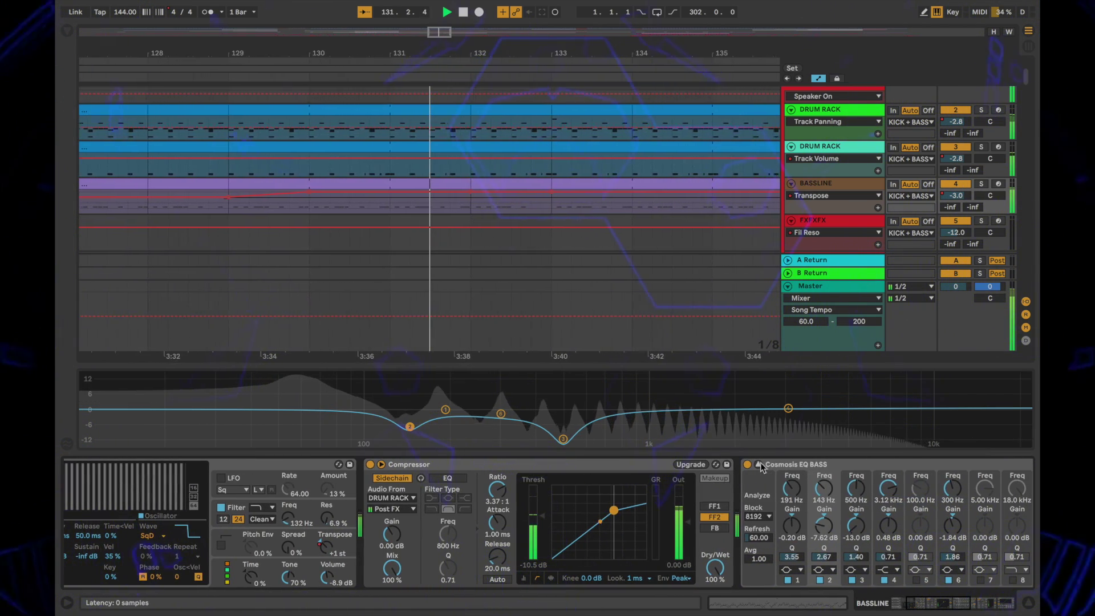
click(759, 465)
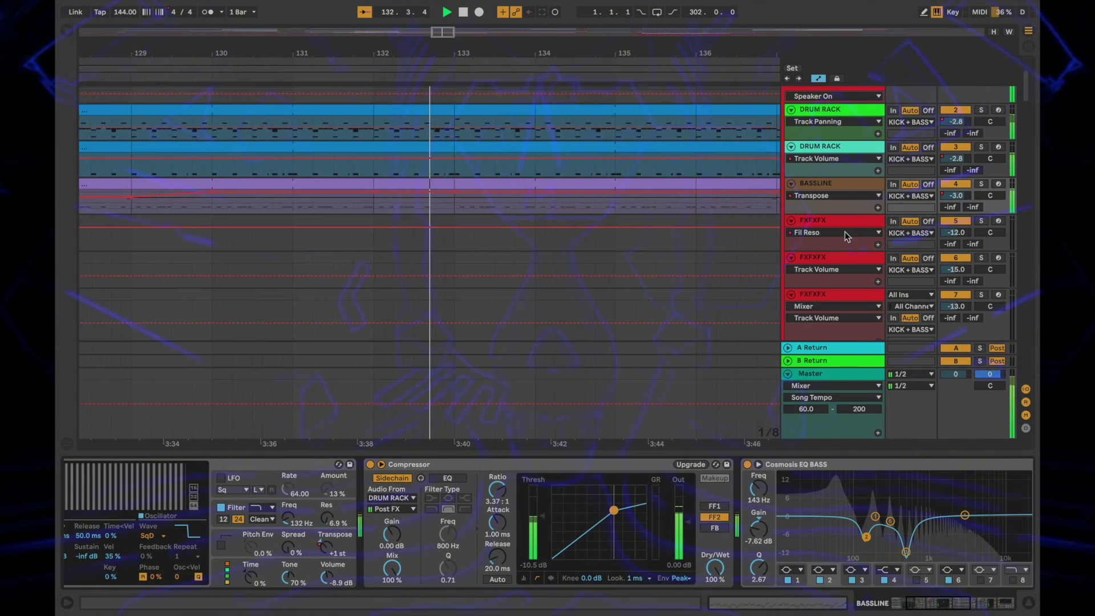
- Inspect the device chain of the 32 Sylenth1 track, from the Arpeggiator through to the Compressor
drag(1028, 91, 1033, 182)
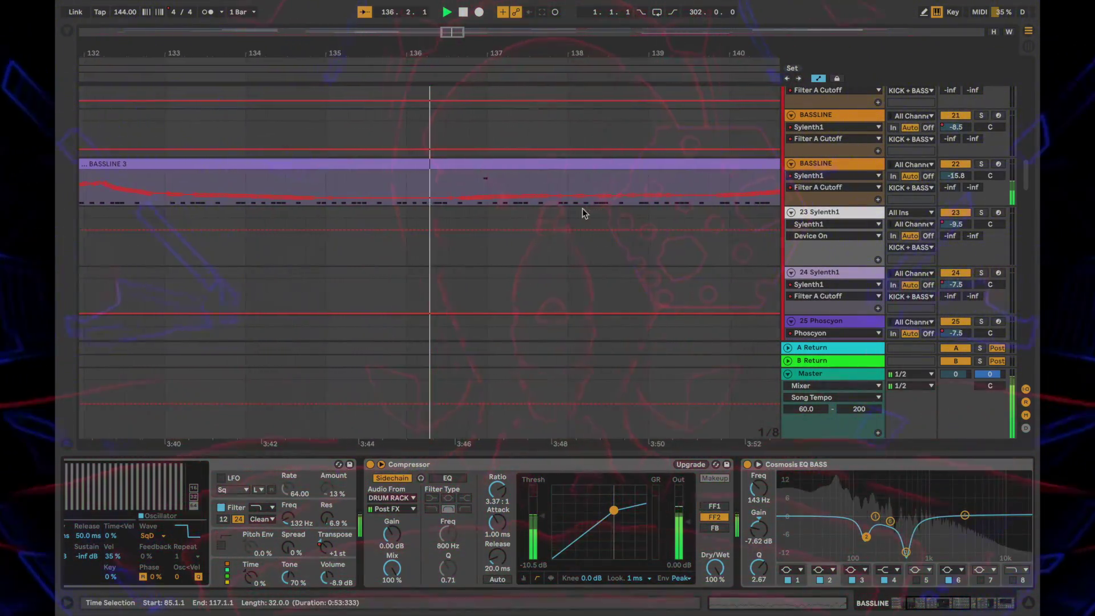
scroll(572, 209, down, 10)
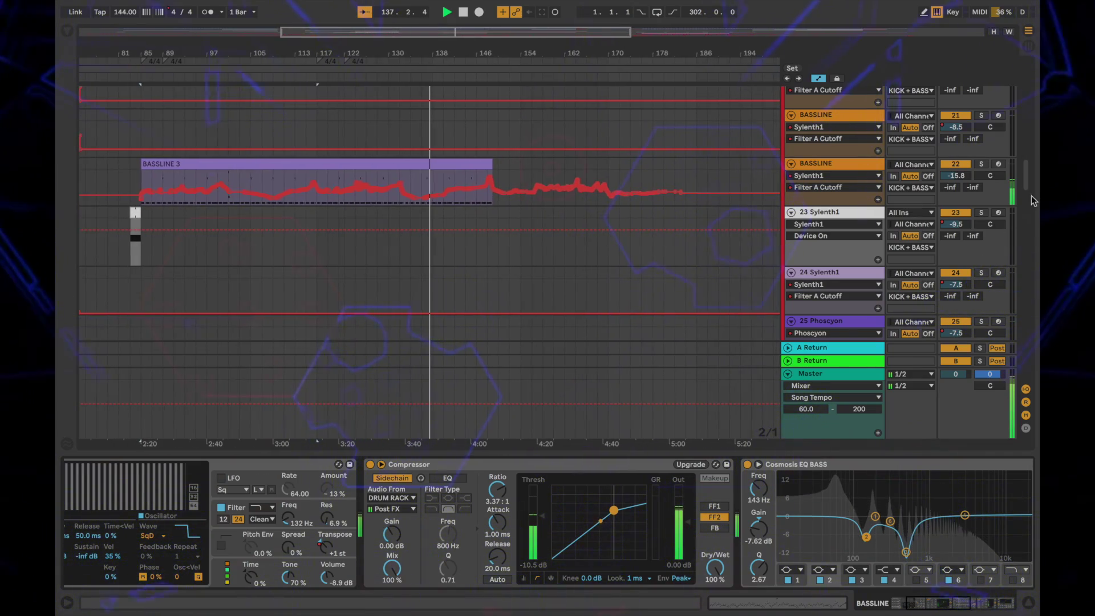
drag(1025, 183, 1030, 230)
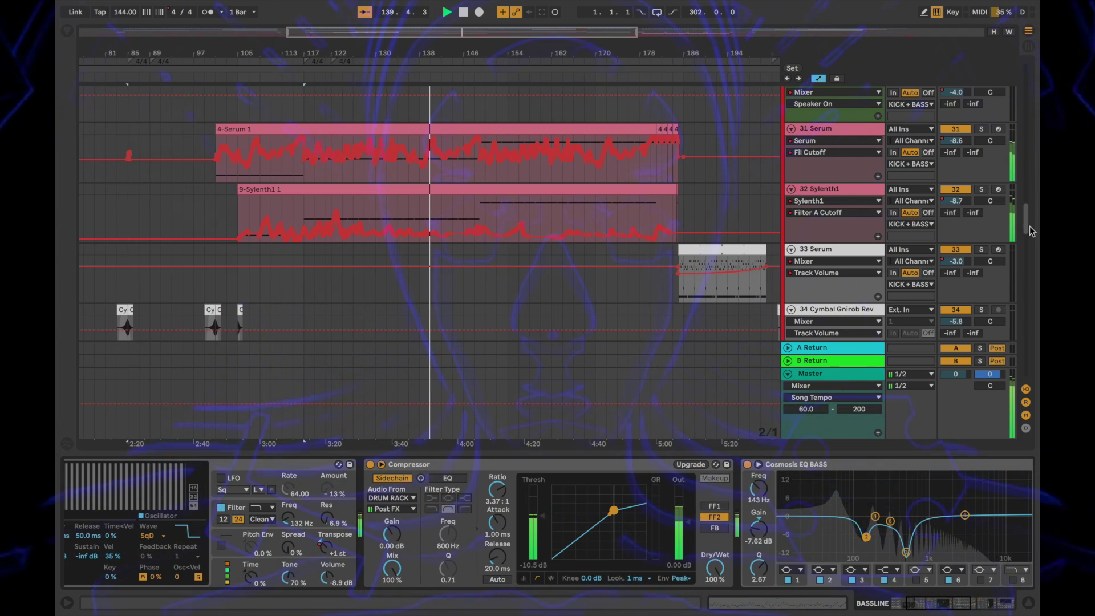
click(832, 191)
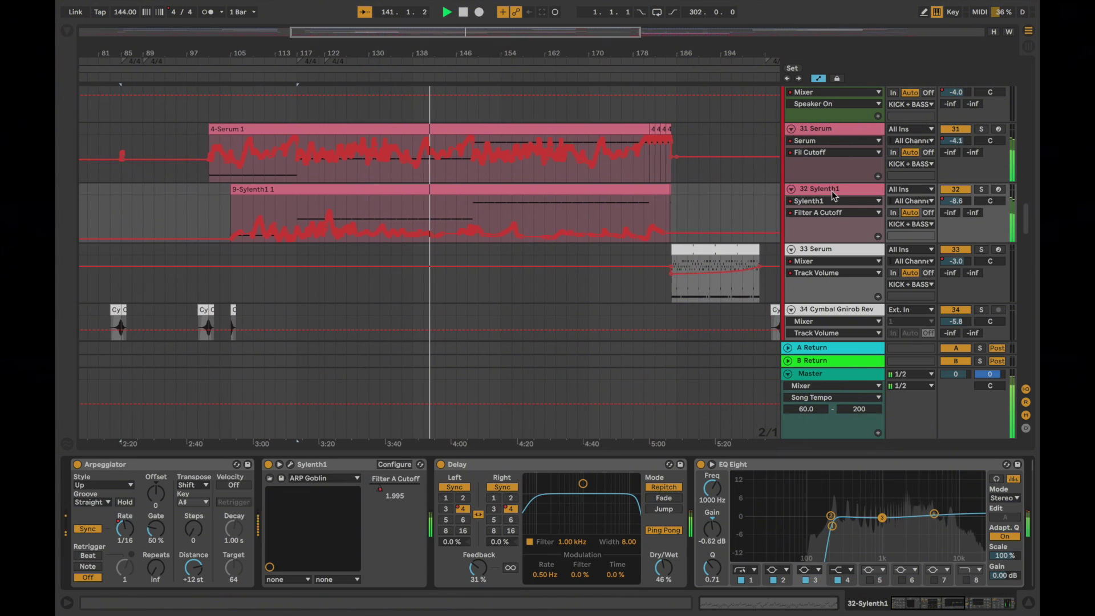
scroll(882, 528, right, 6)
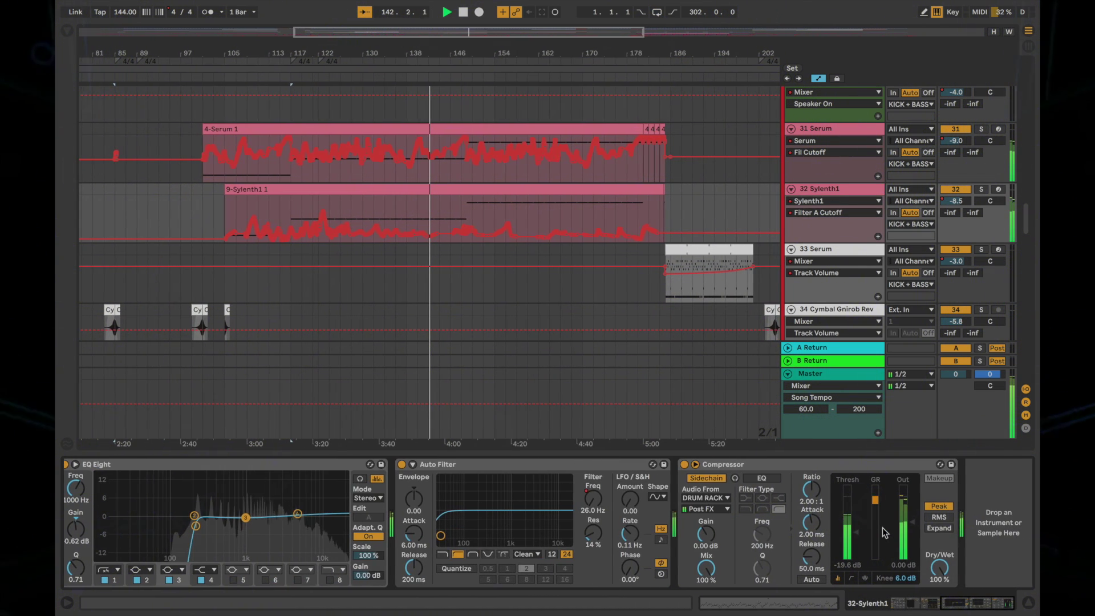
scroll(885, 533, left, 6)
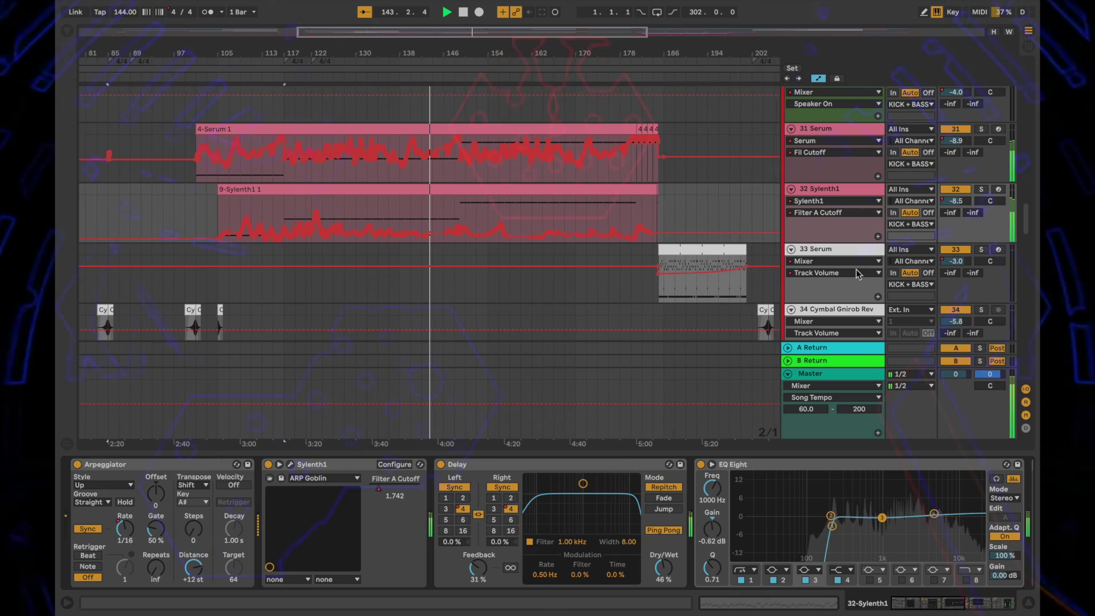
- View the notes of the Track 1 clips starting at bars 149 and 153 on the 38 Sylenth1 track
scroll(857, 271, down, 10)
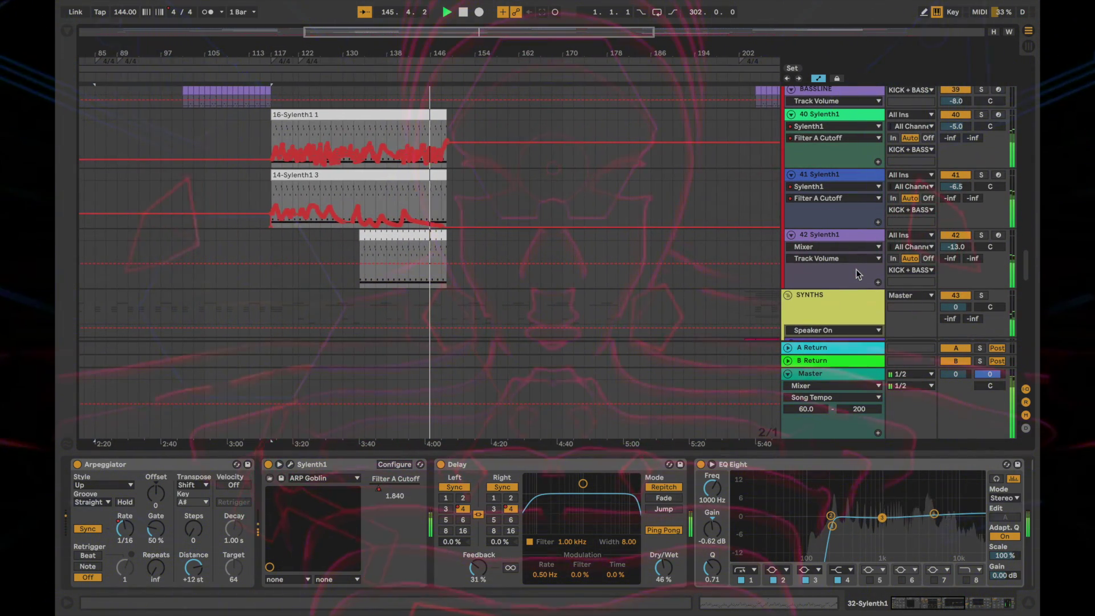
scroll(857, 272, up, 5)
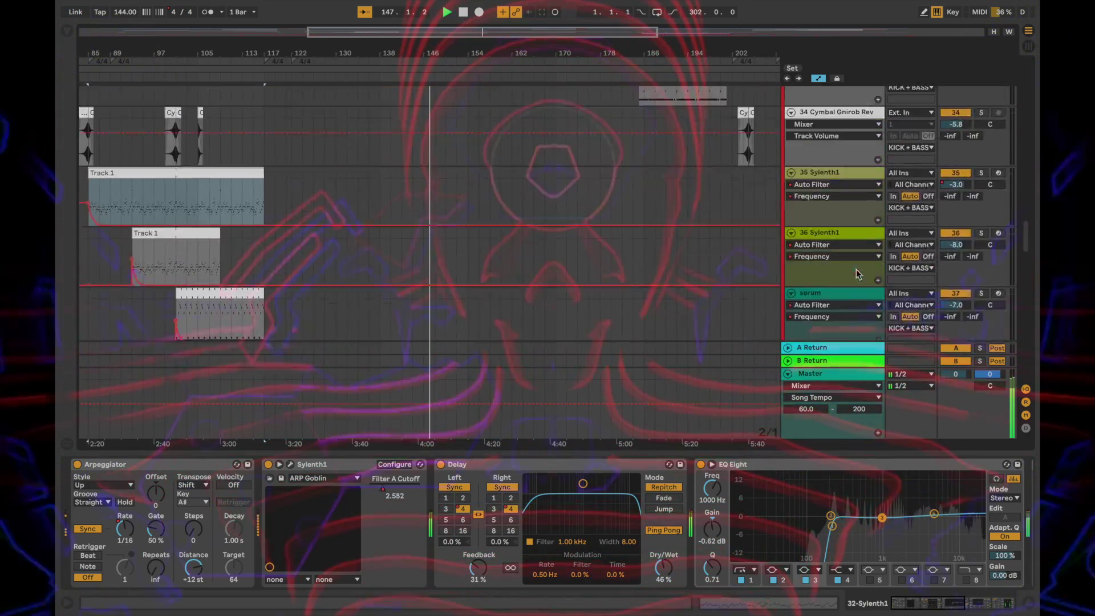
scroll(857, 272, down, 3)
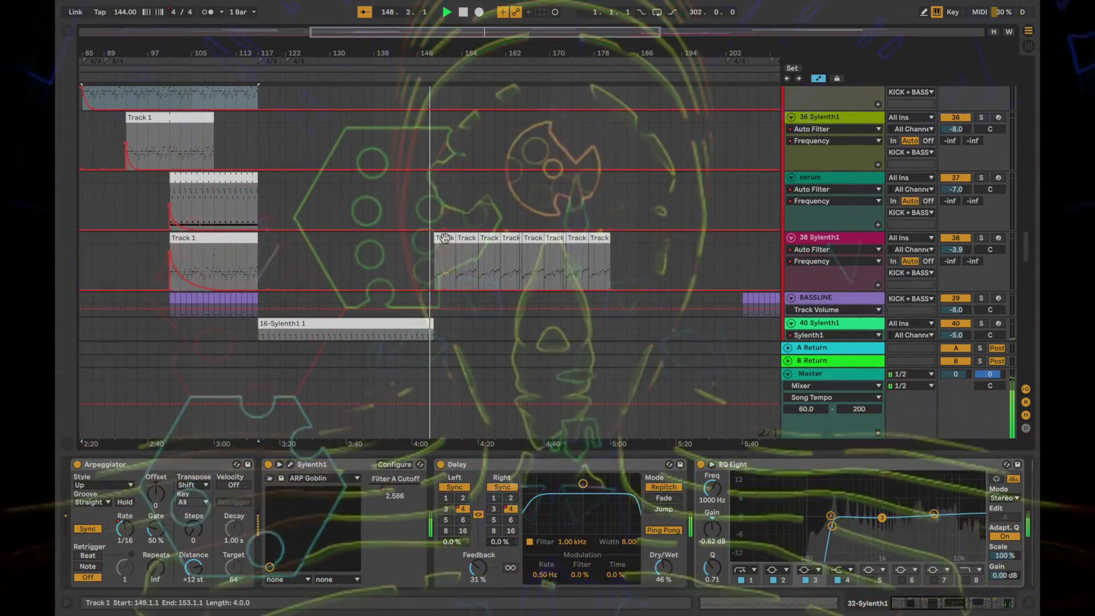
double_click(444, 238)
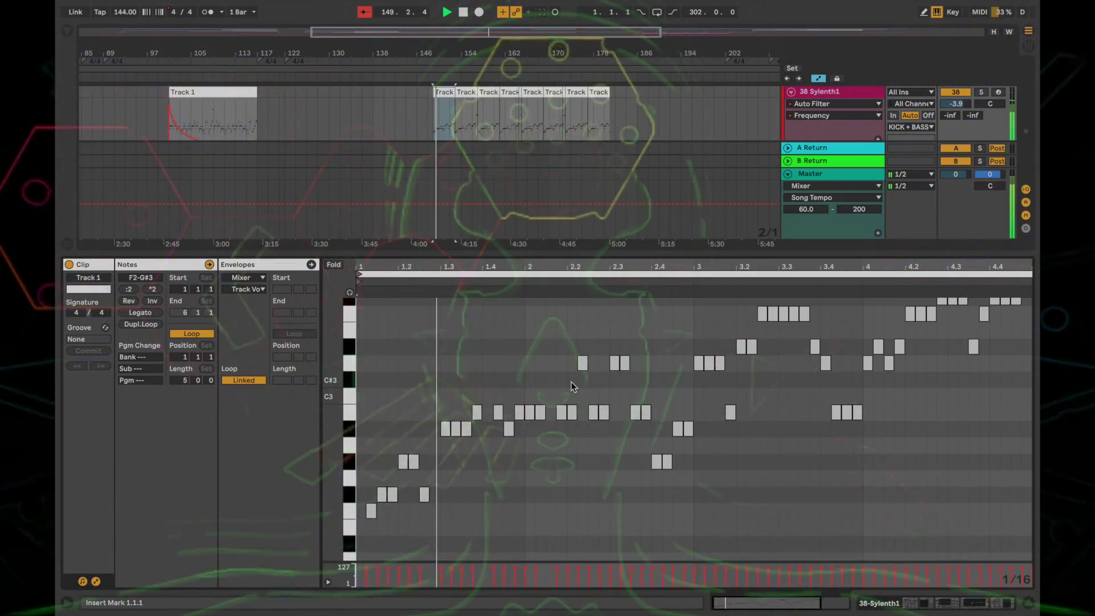
click(429, 97)
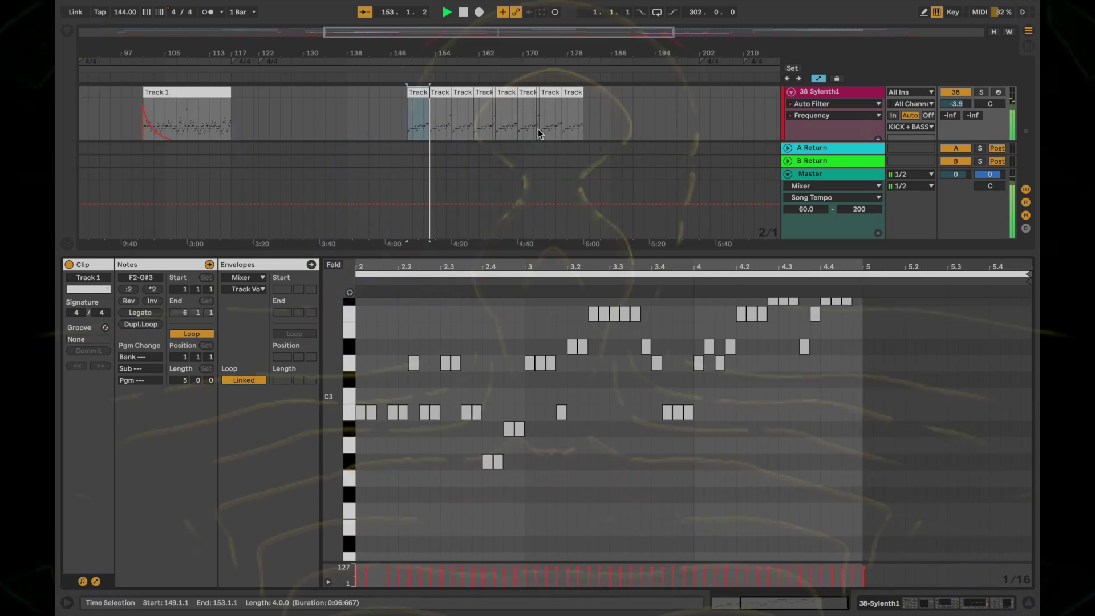
click(439, 91)
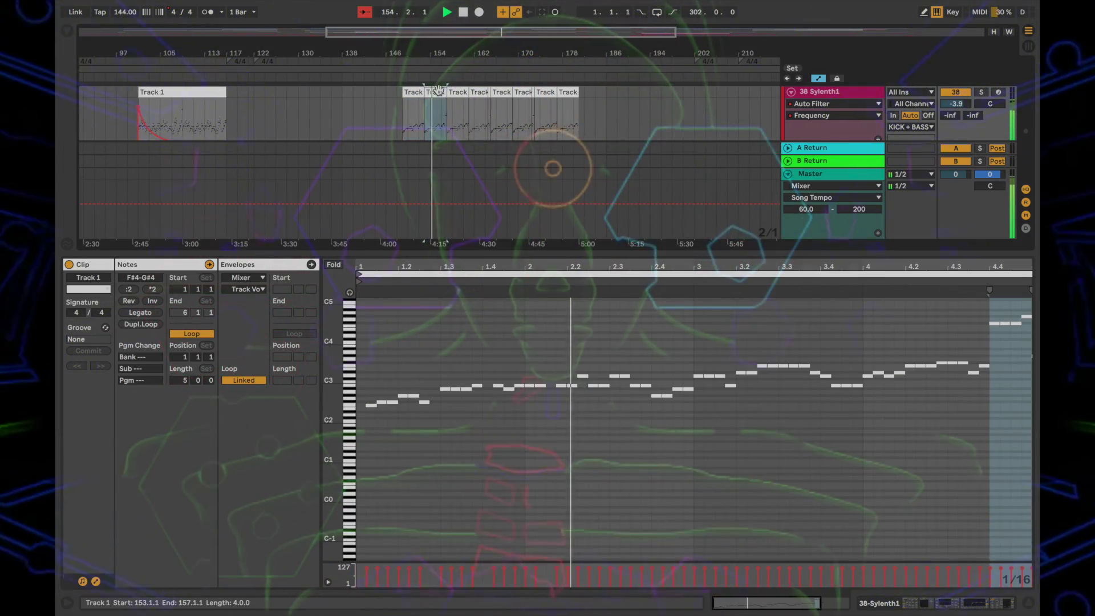
- Inspect the device chain of the 38 Sylenth1 track and view its Sylenth1 plug-in with the ARP Neuron preset, closing it when done
double_click(838, 93)
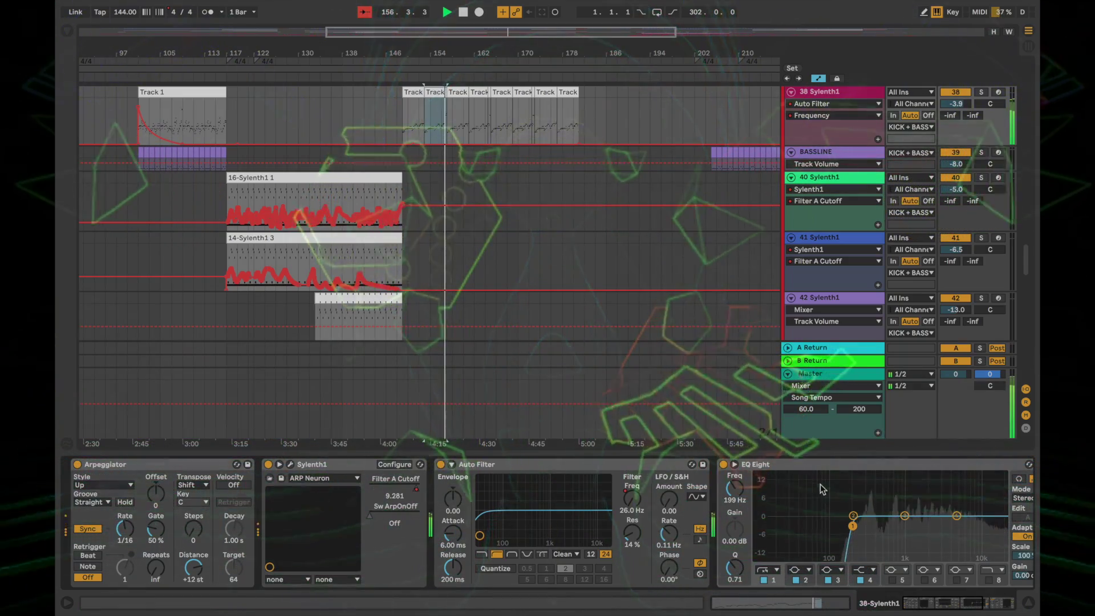
click(291, 463)
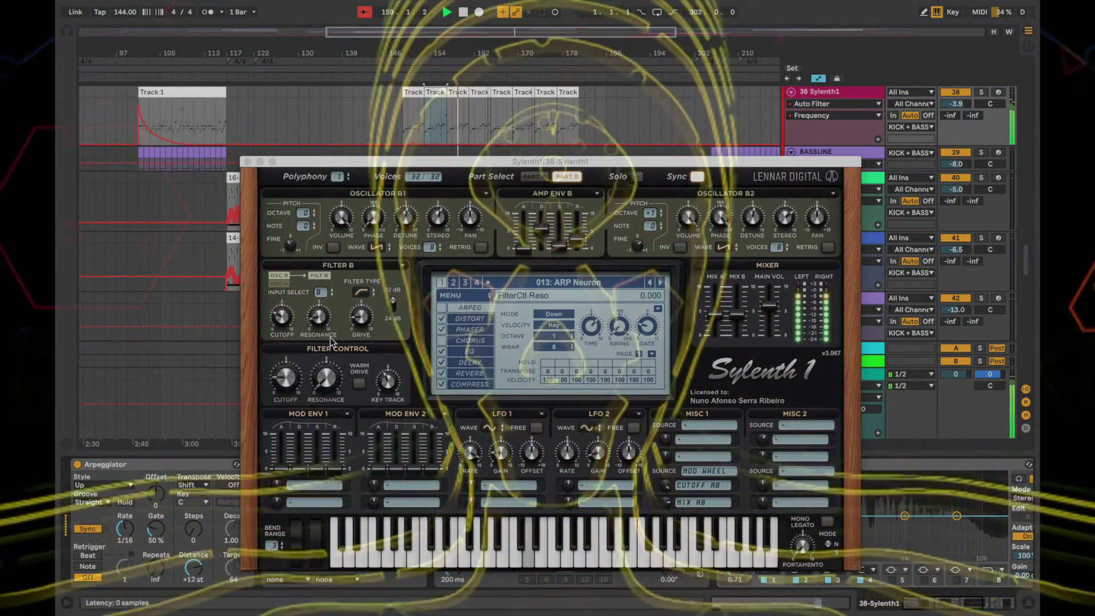
click(247, 163)
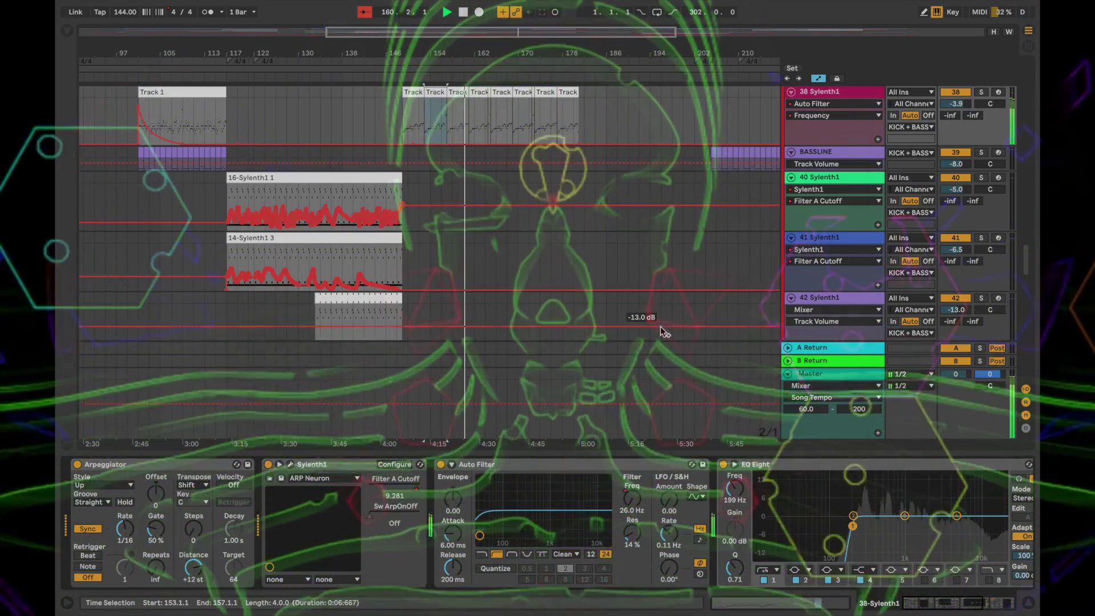
- Inspect the 31 Serum track's device chain and view the FX and Global pages of its Serum plug-in, closing it when done
drag(1025, 269, 1036, 223)
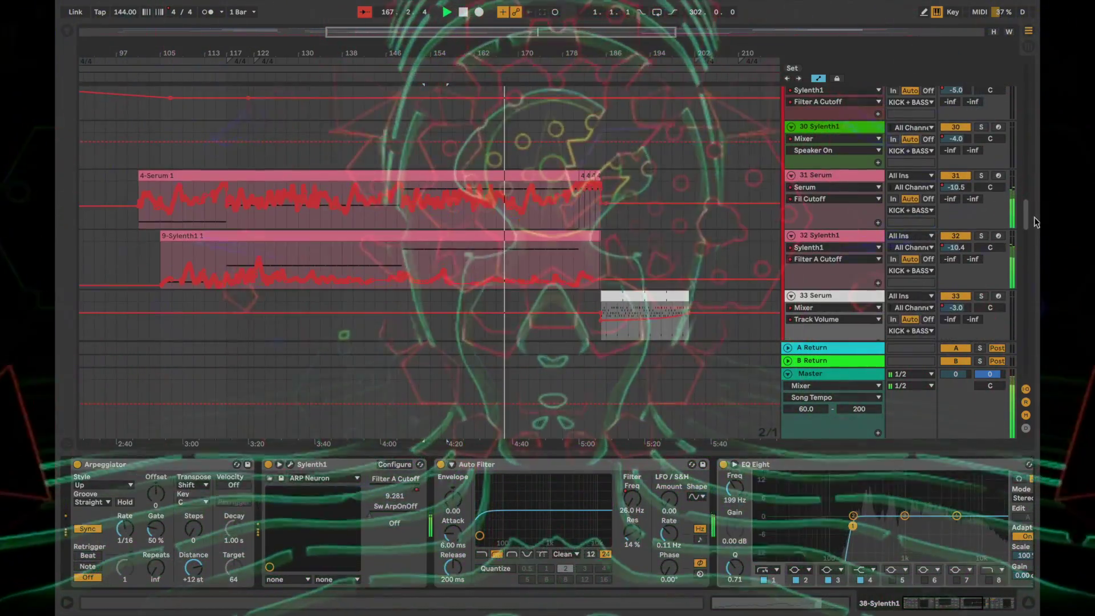
click(839, 174)
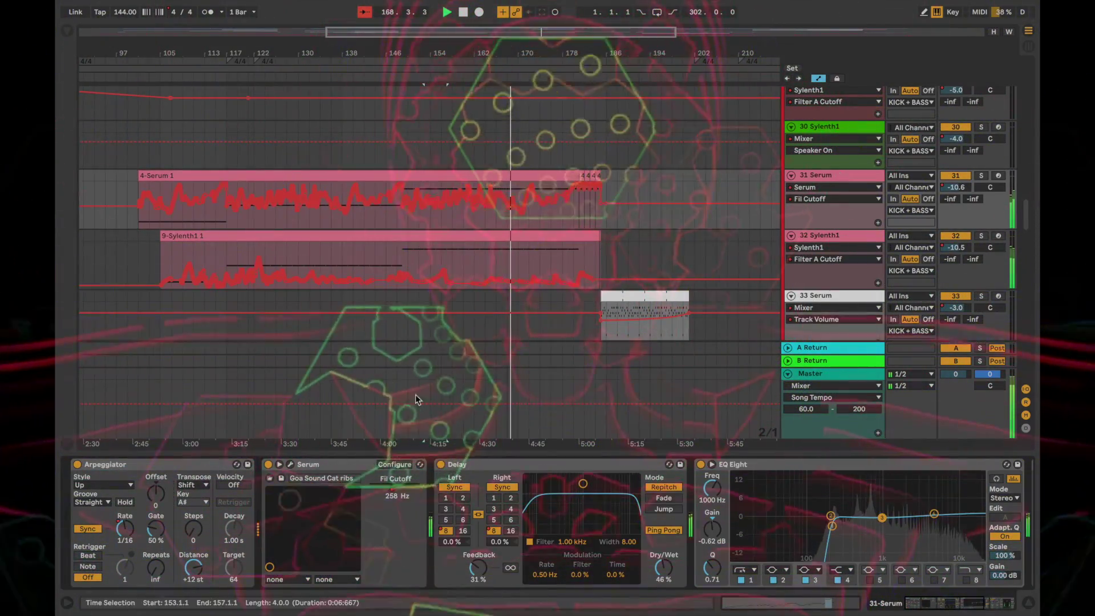
click(290, 465)
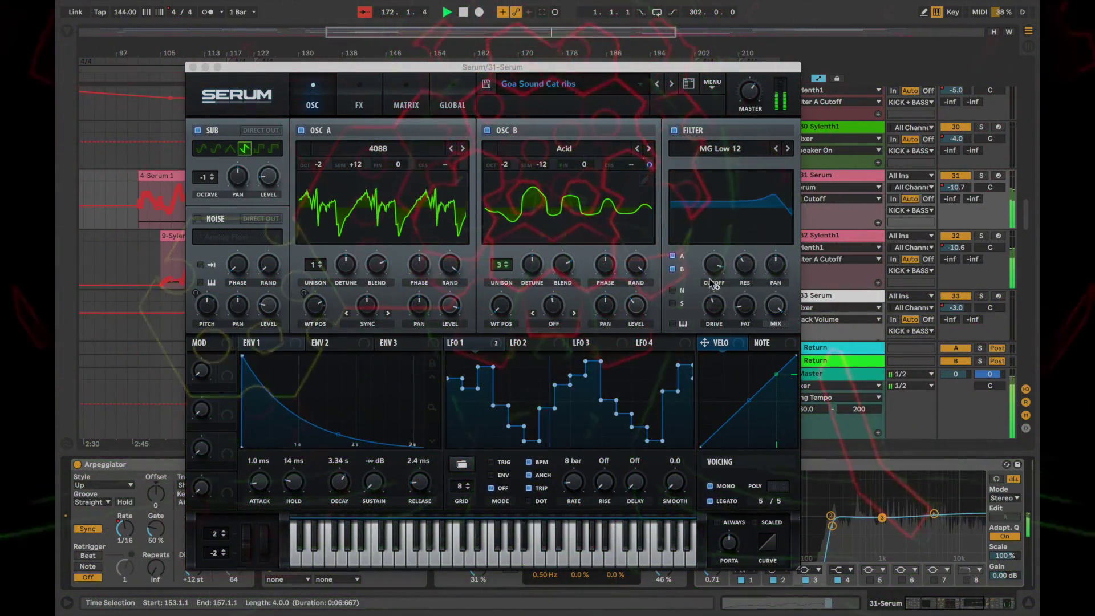
click(373, 98)
click(450, 101)
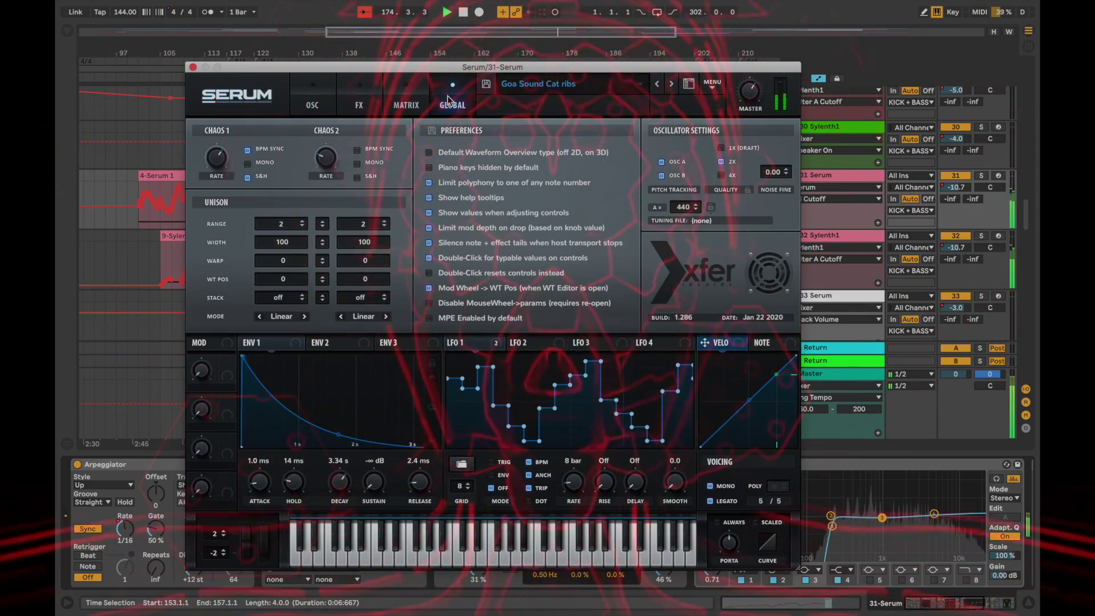
click(193, 68)
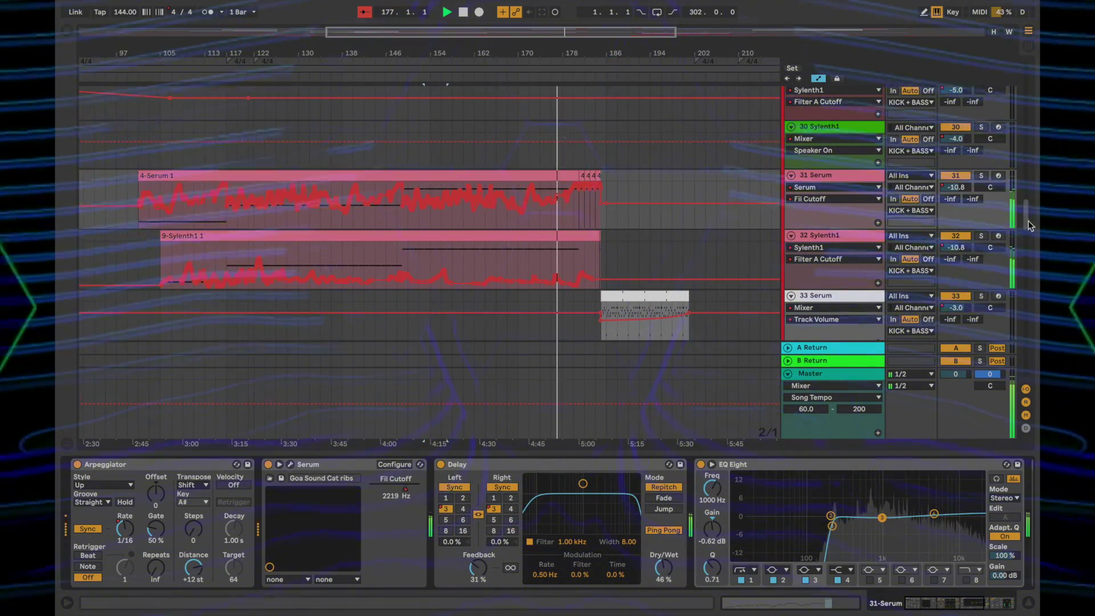
- Examine the clips on tracks 30 to 35 around bars 180 to 184, and show the device chain of FXFXFX track 6
scroll(1028, 220, down, 3)
scroll(637, 264, up, 5)
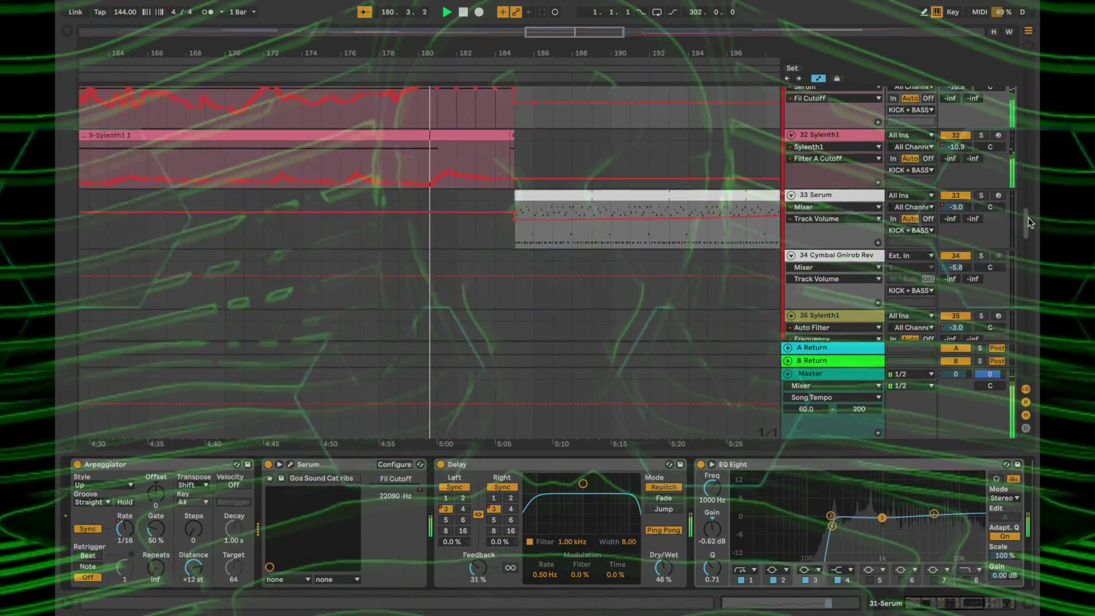
scroll(1028, 215, up, 3)
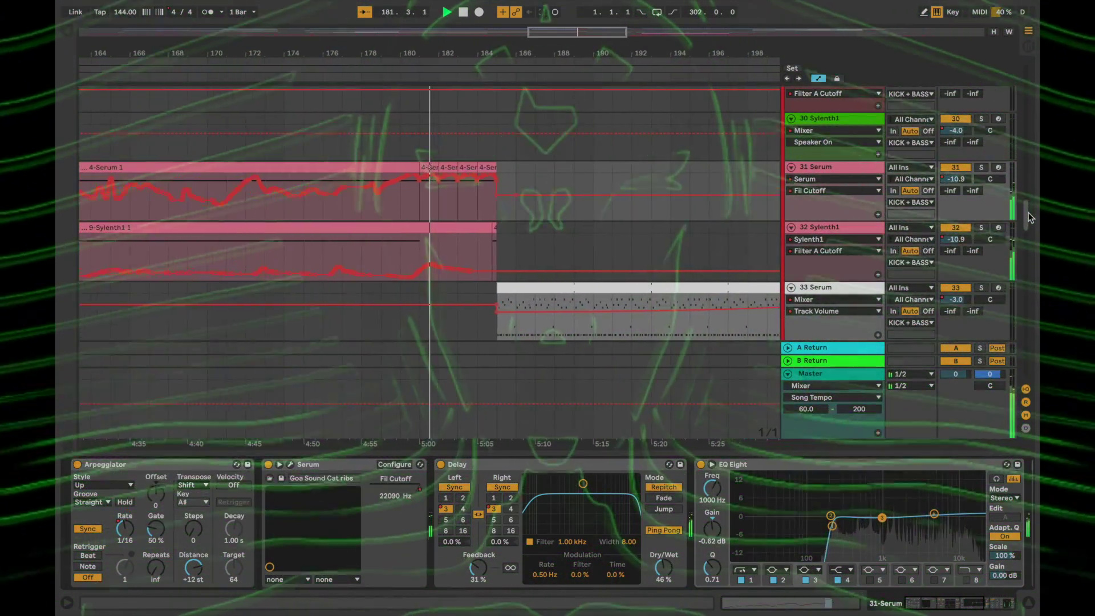
drag(1028, 213, 1032, 89)
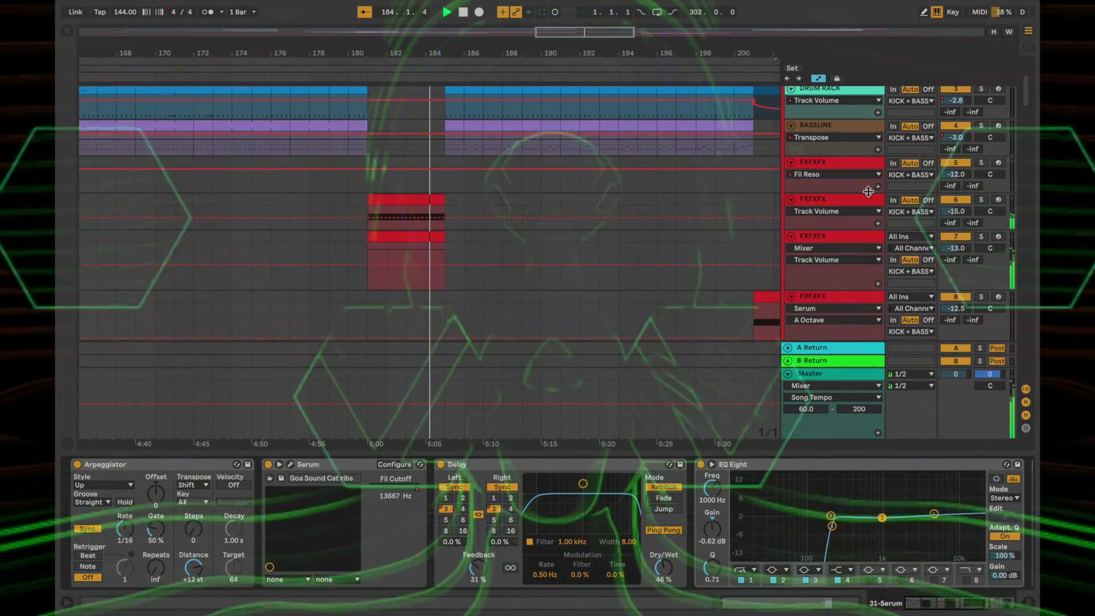
click(867, 188)
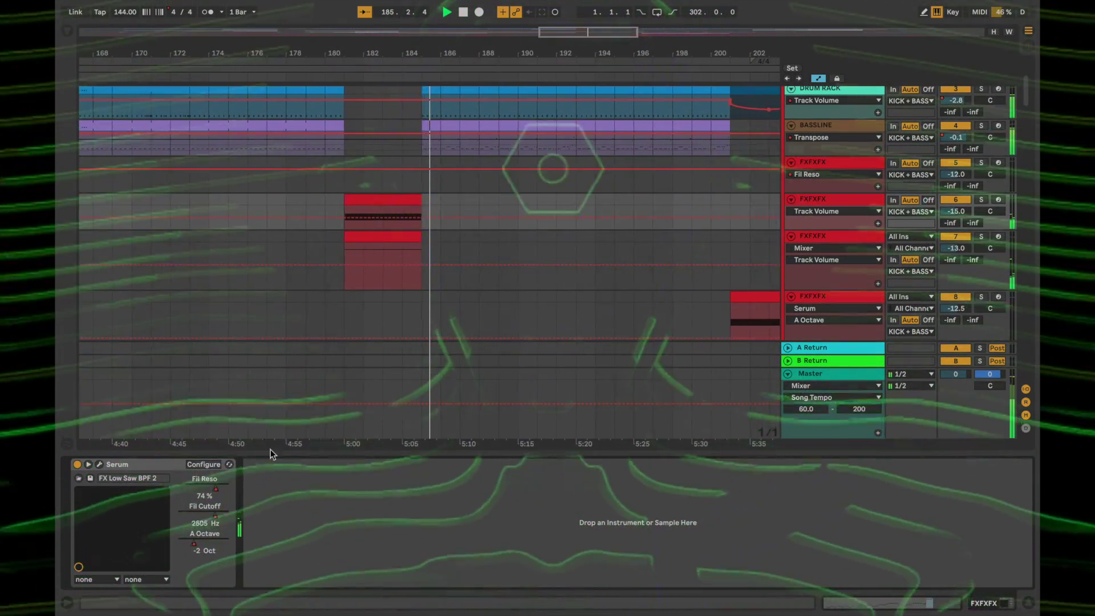
- Inspect BASSLINE track 4's device chain and the notes of its clip at bar 188, and hide the clip view
click(816, 125)
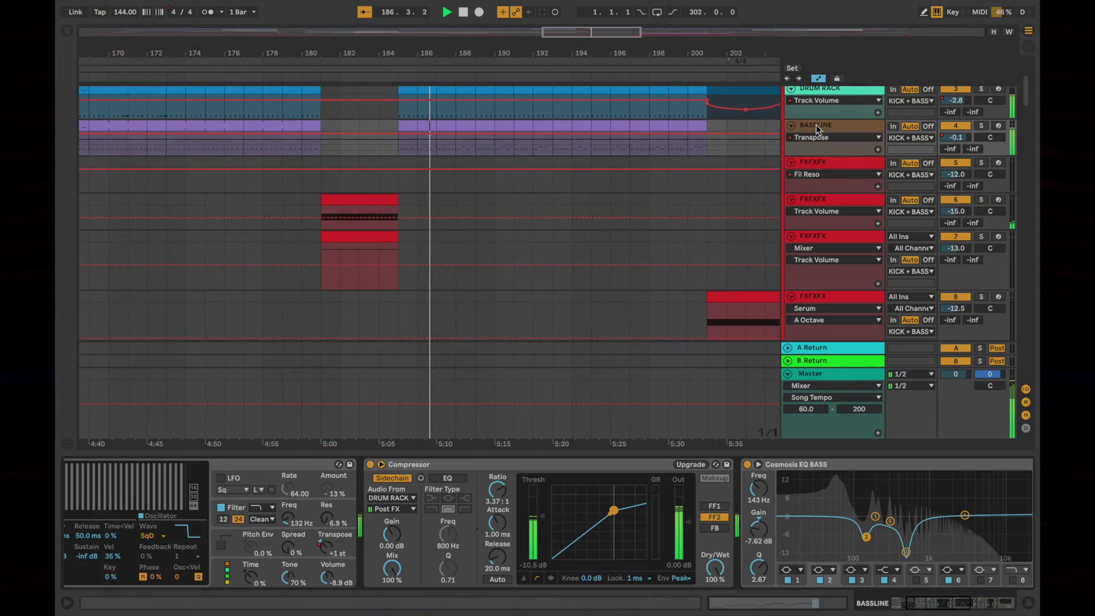
double_click(451, 127)
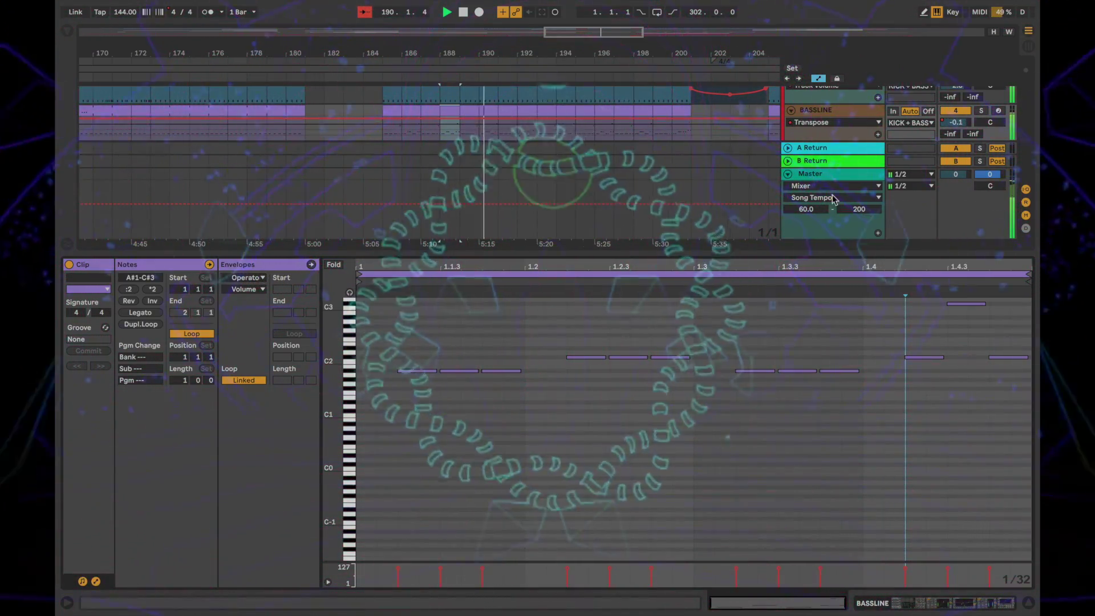
click(1028, 602)
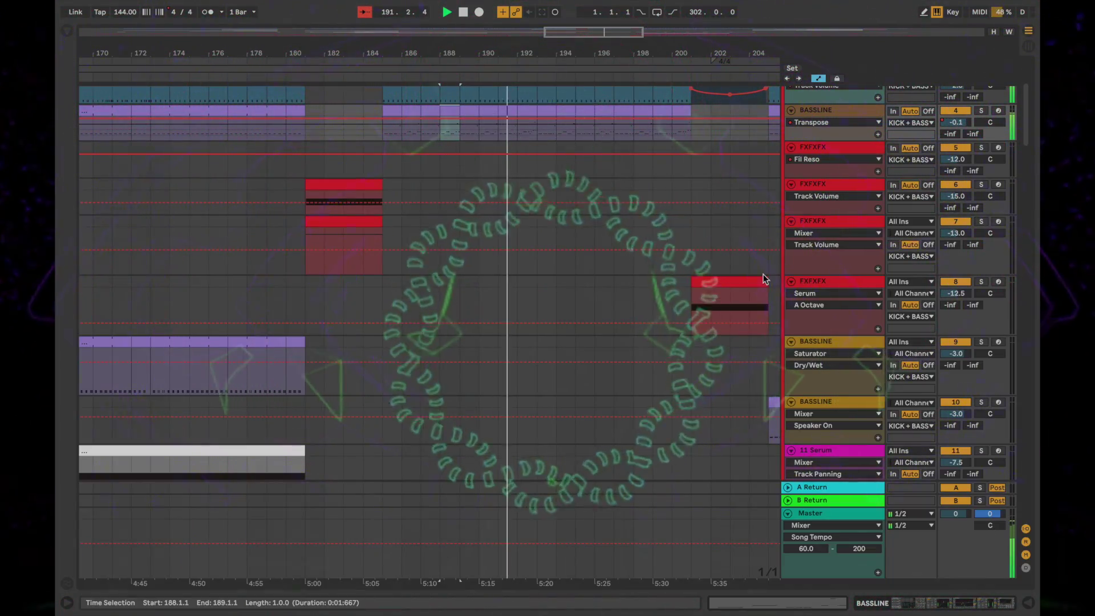
- Resume following playback and examine the drum rack and bassline clips in the KICK + BASS group up close from bar 194 to 198
drag(1026, 93, 1028, 78)
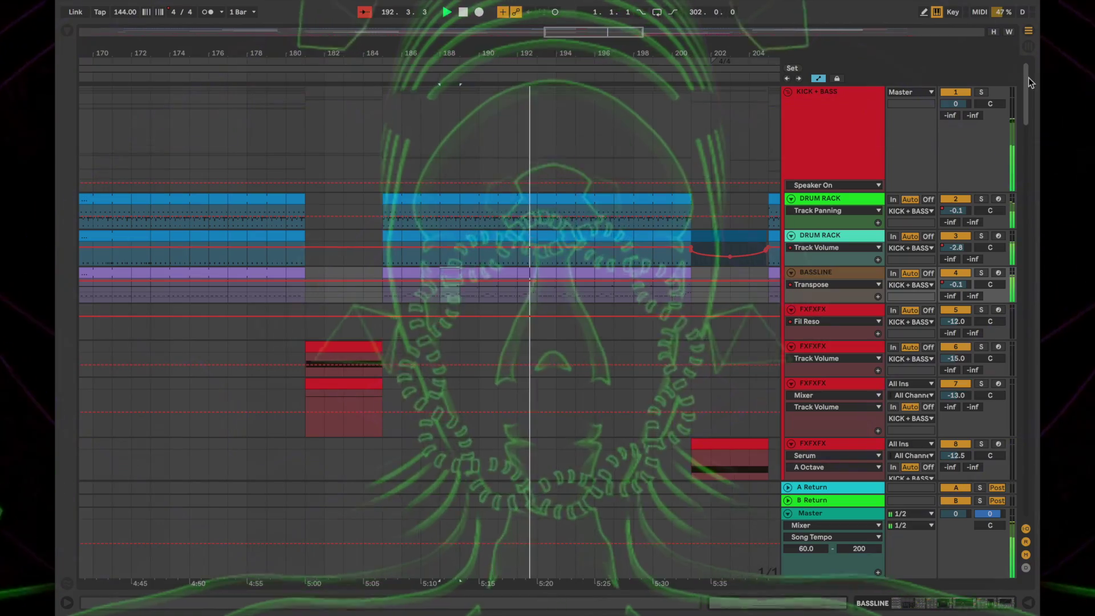
click(365, 12)
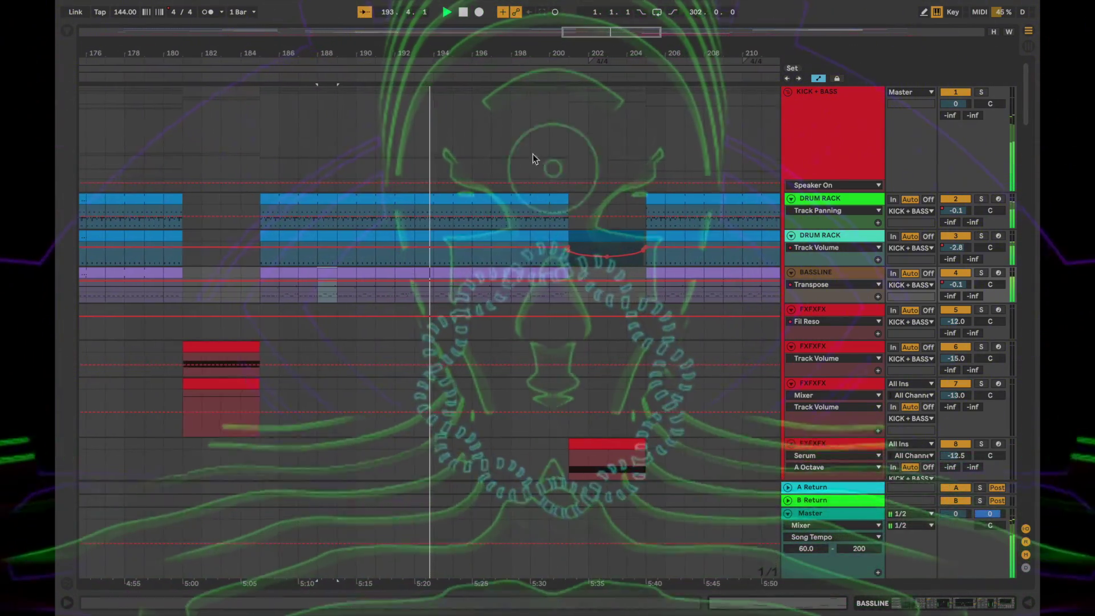
scroll(559, 248, up, 10)
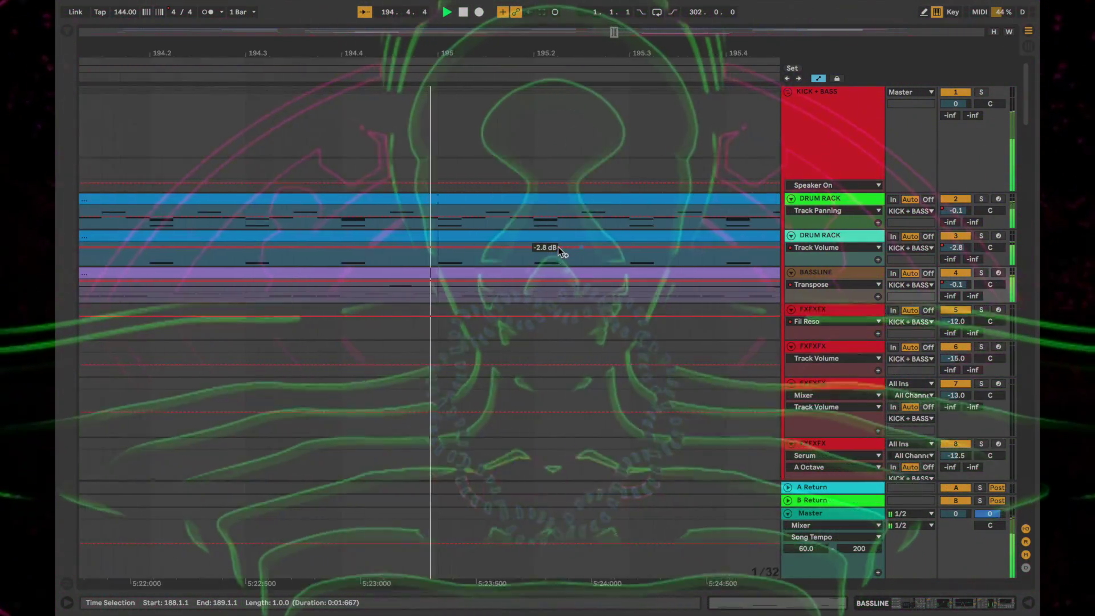
scroll(558, 246, down, 5)
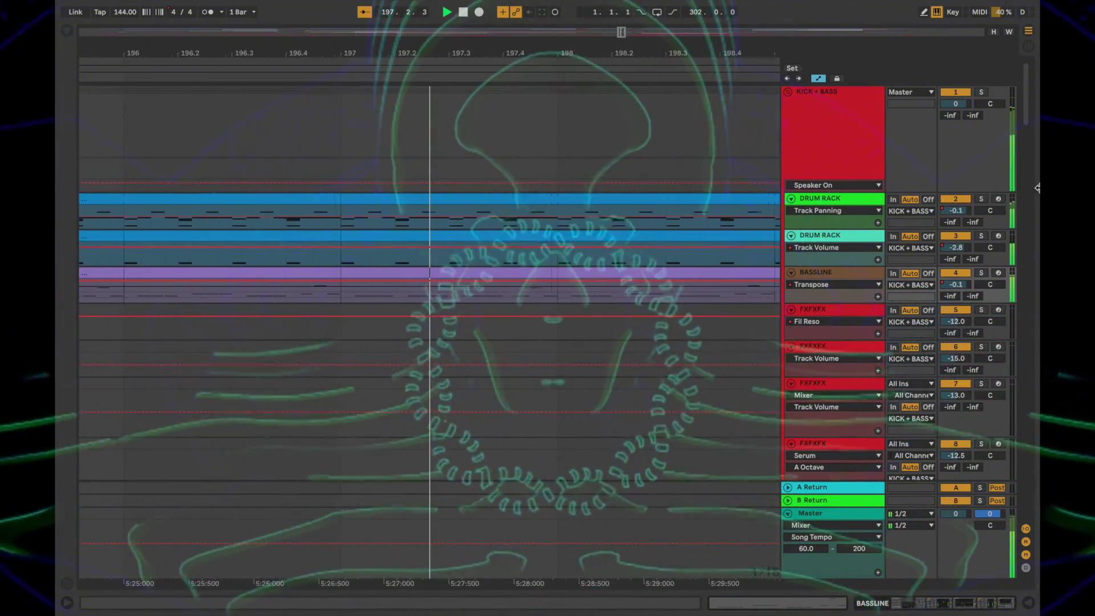
scroll(1025, 111, down, 1)
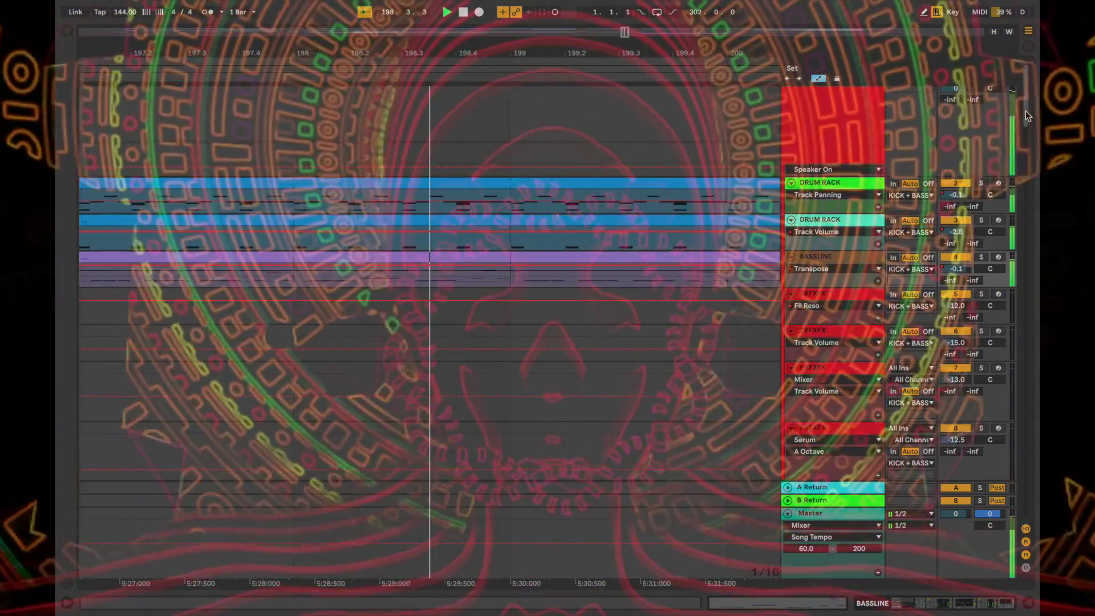
- Examine the clips on tracks 6 to 15 across the whole arrangement, and look closer at BASSLINE track 10 from bar 205
scroll(614, 220, down, 7)
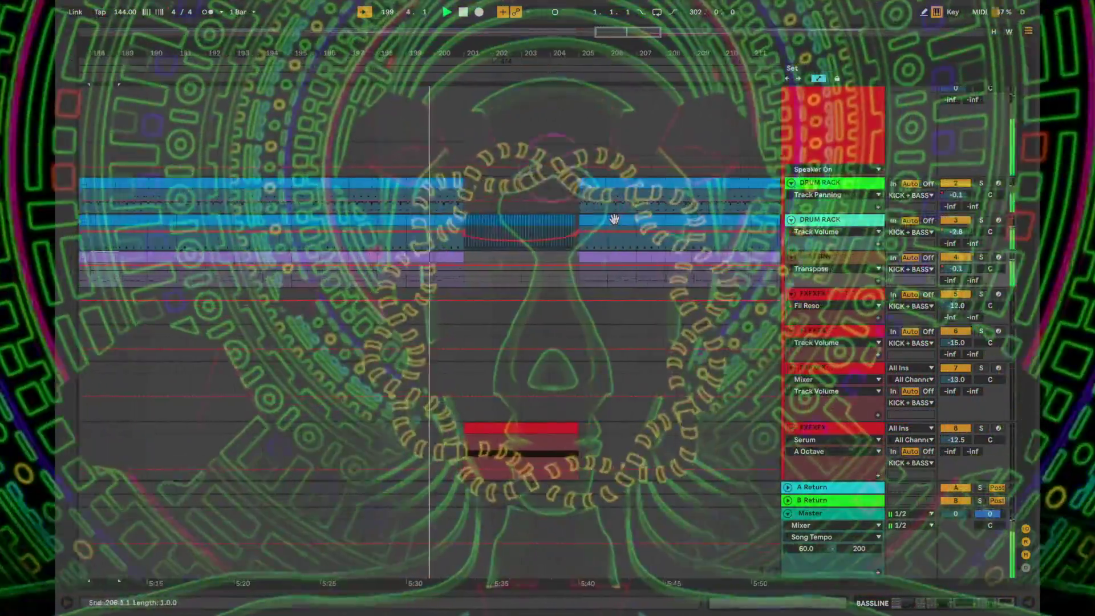
scroll(1028, 156, down, 10)
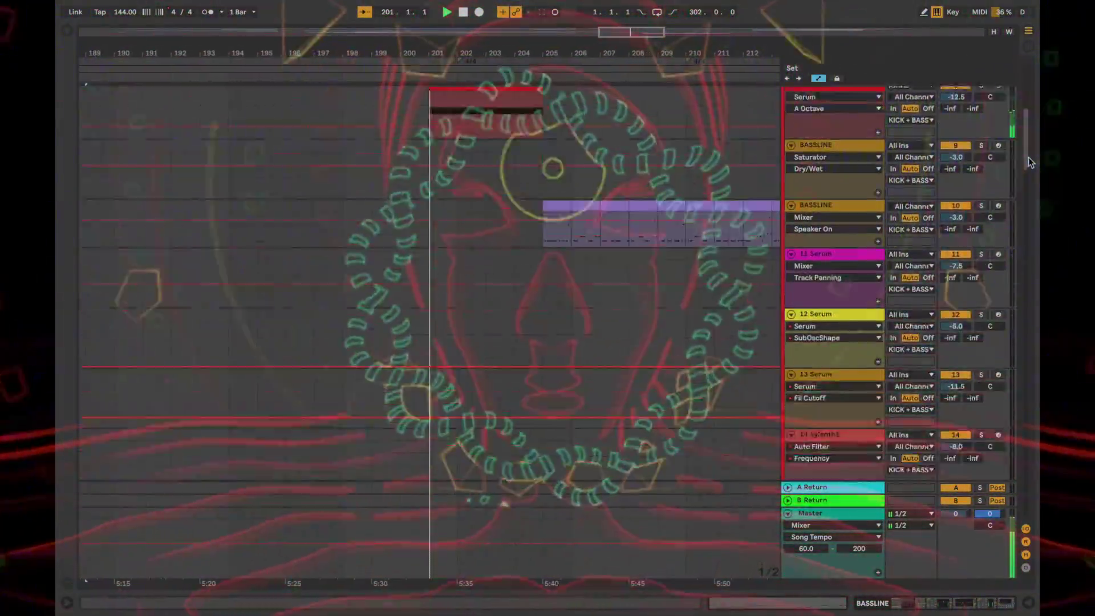
key(minus)
key(minus)
key(minus)
key(minus)
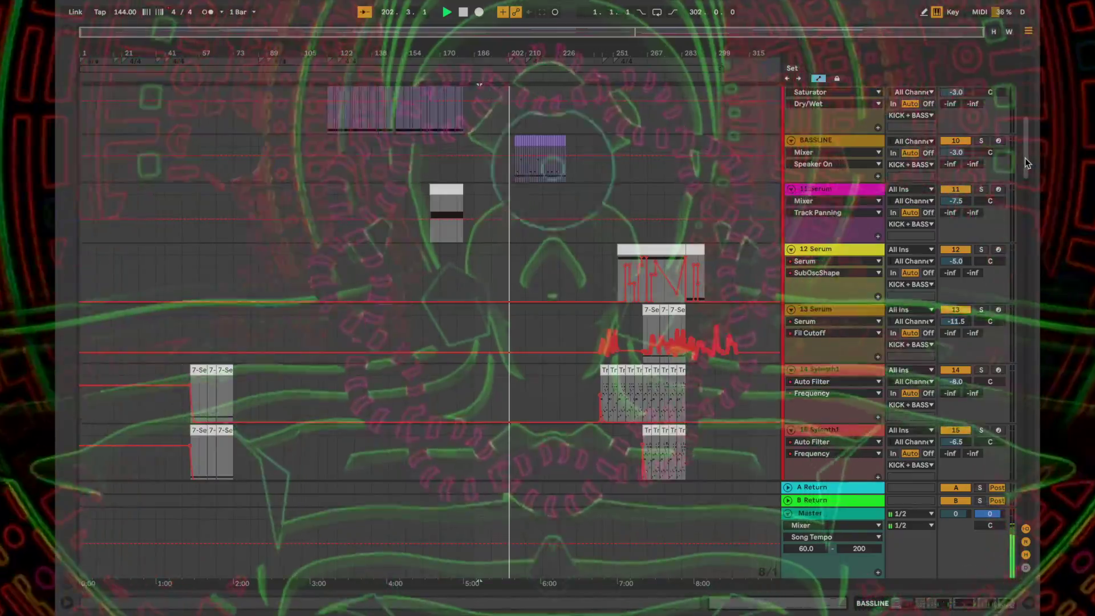
drag(1025, 158, 1032, 131)
scroll(565, 317, up, 5)
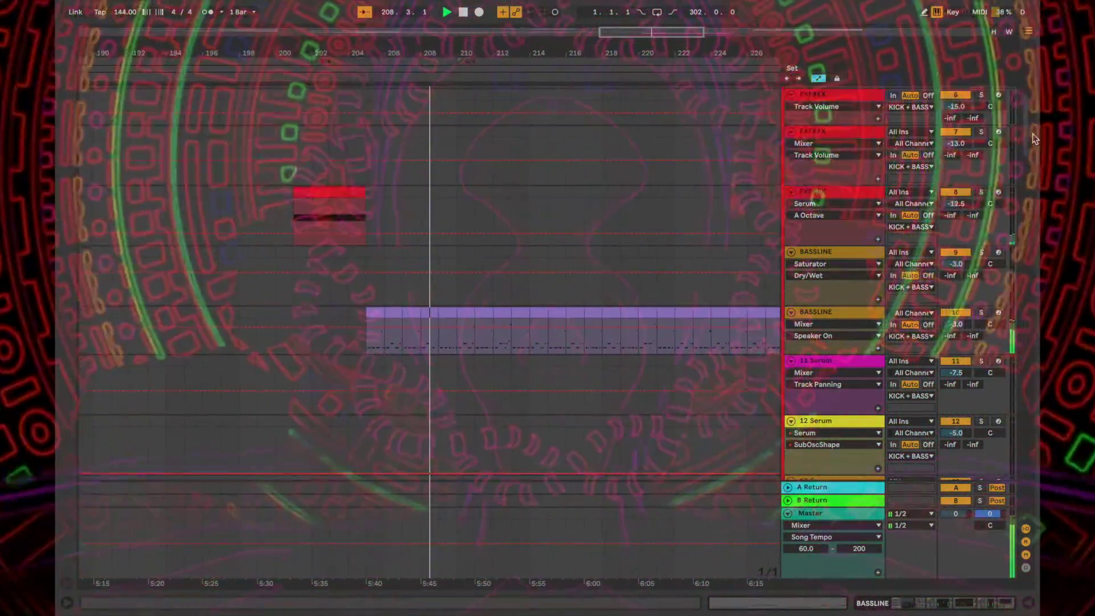
- Examine the clips and automation of the SYNTHS group on tracks 43 to 53 around bars 204 to 234
drag(1027, 132, 1027, 391)
scroll(429, 282, down, 3)
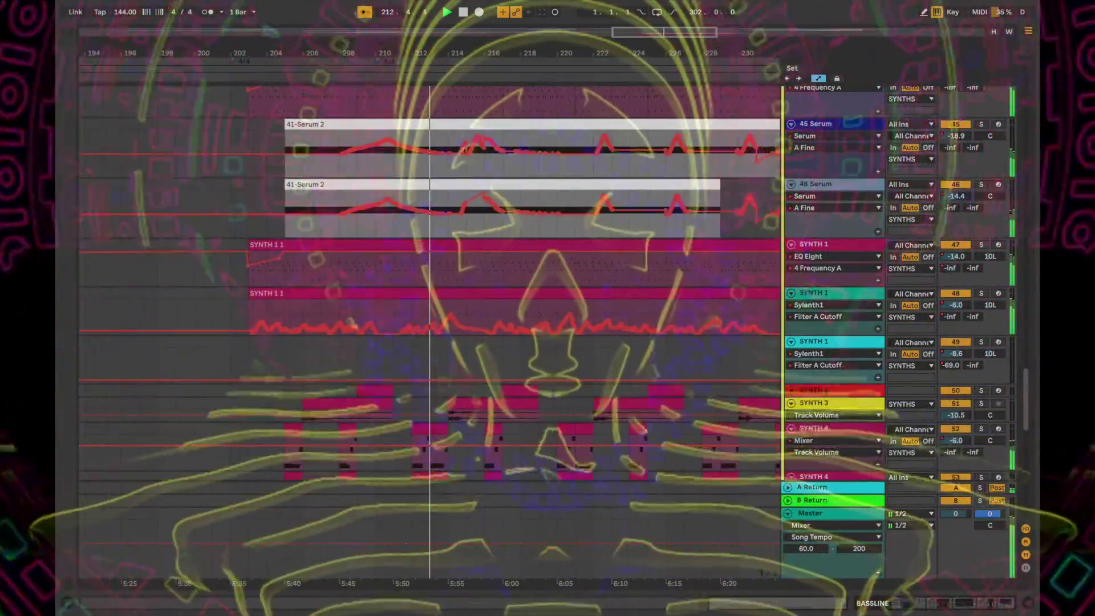
scroll(430, 282, up, 2)
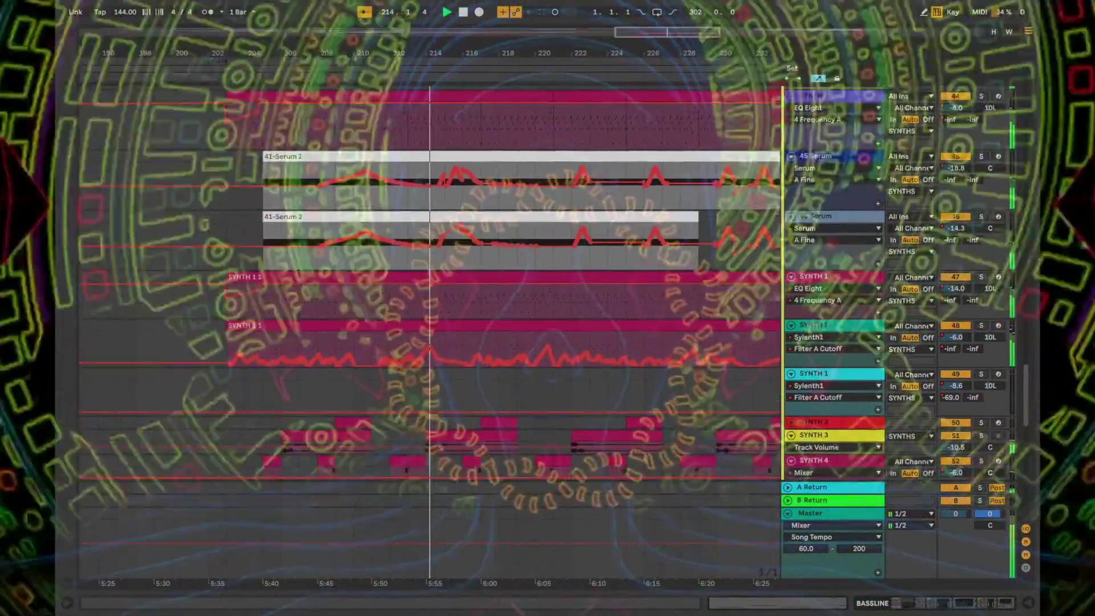
scroll(908, 334, up, 1)
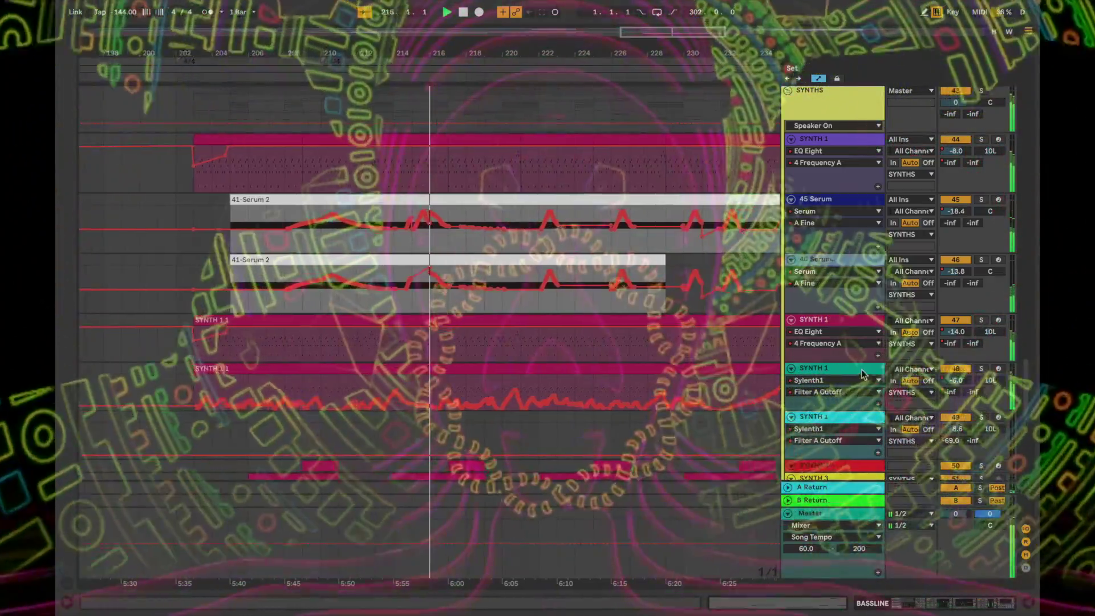
- Inspect SYNTH 1 track 48's device chain and its Sylenth1 plug-in with the ARP Goblin preset, and close both the plug-in and device view
double_click(857, 365)
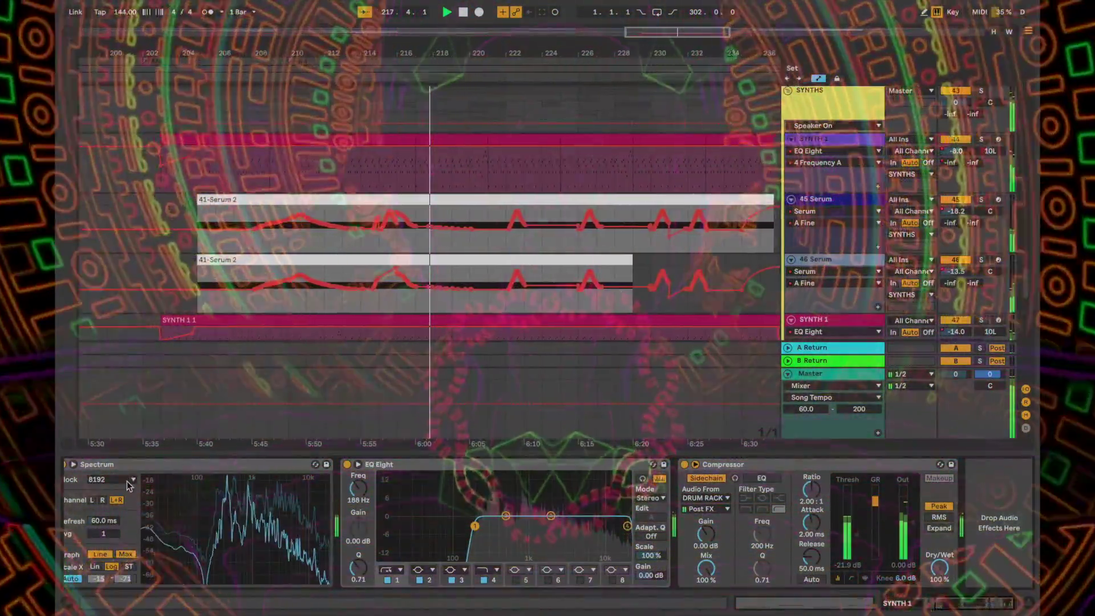
scroll(126, 481, left, 4)
click(100, 465)
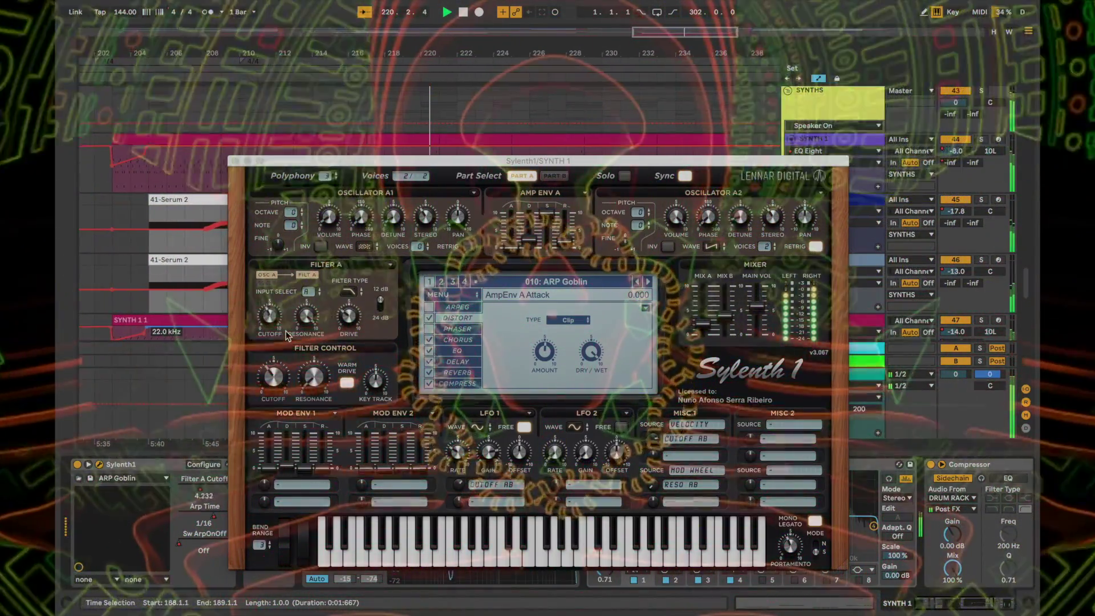
click(363, 219)
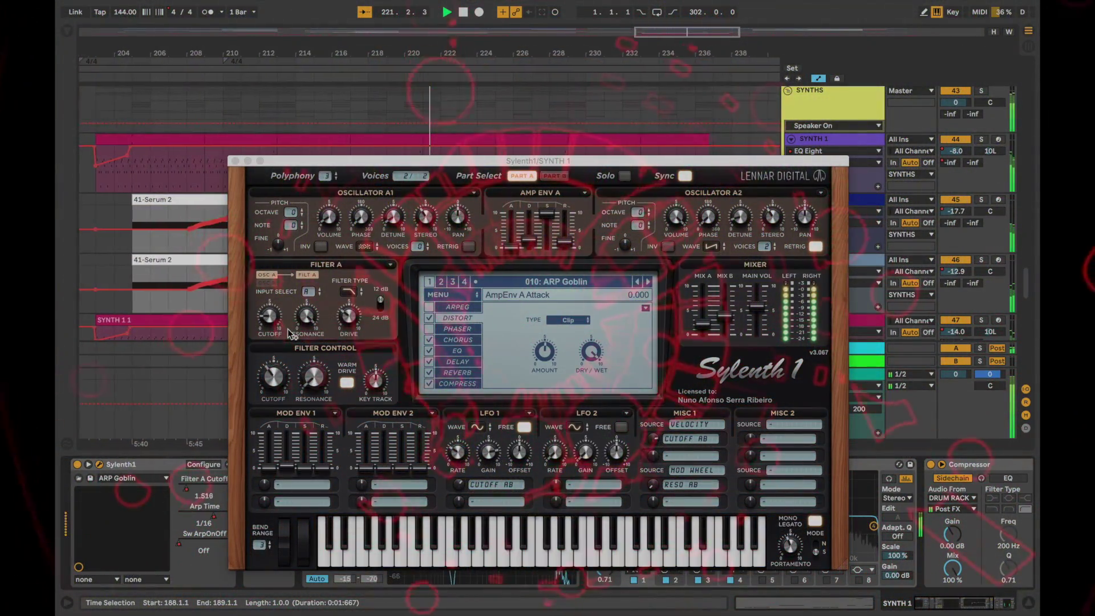
drag(375, 164, 466, 368)
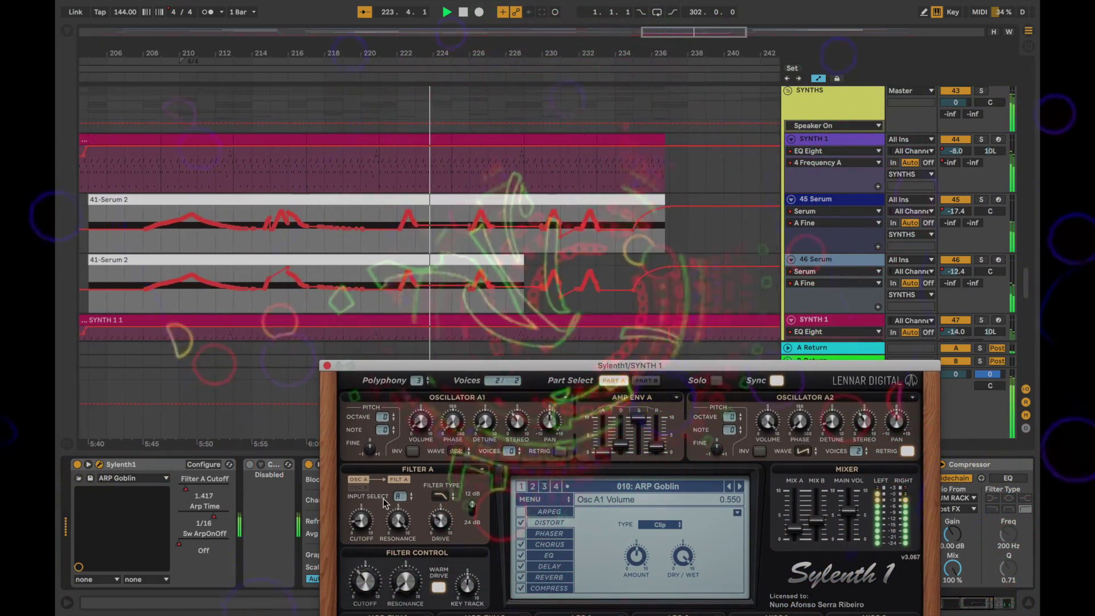
click(327, 365)
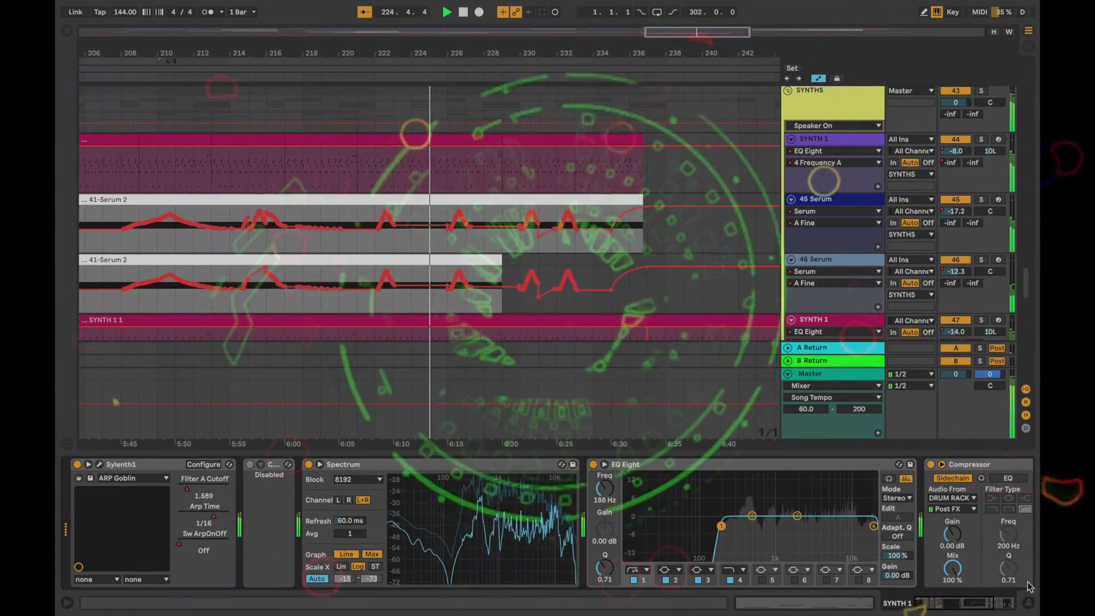
click(1030, 603)
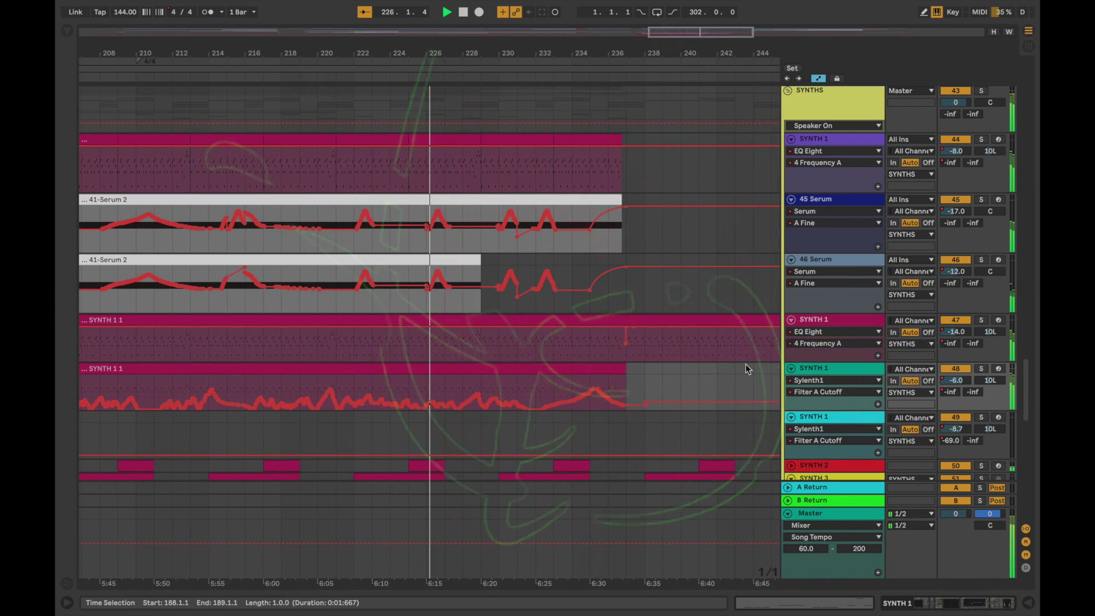
- Examine SYNTHS tracks 44 to 51 from bar 210 onward and resume following playback
scroll(745, 364, down, 1)
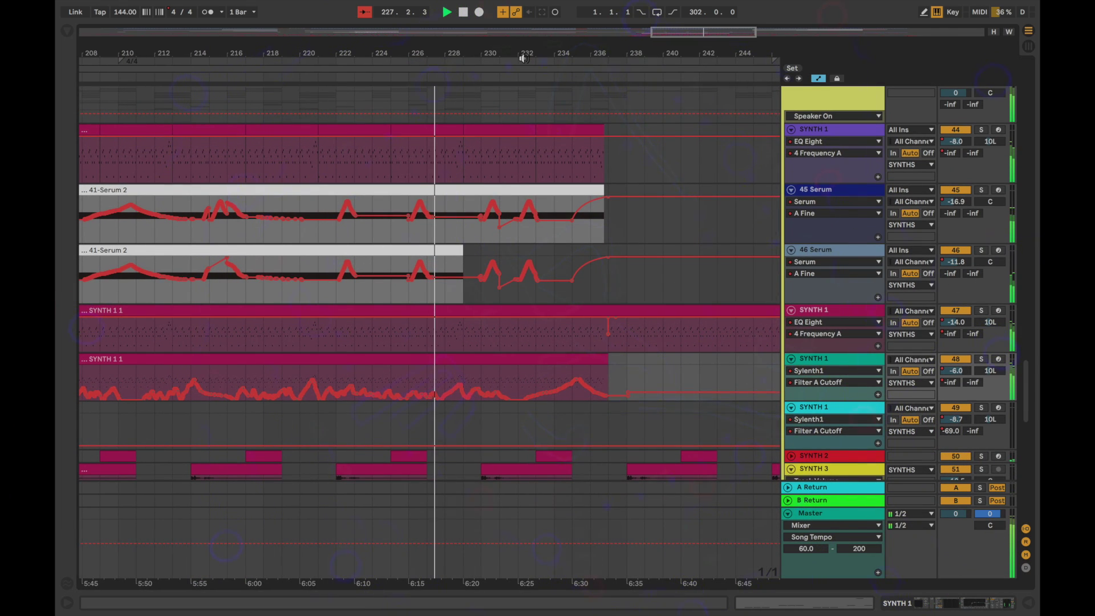
click(365, 13)
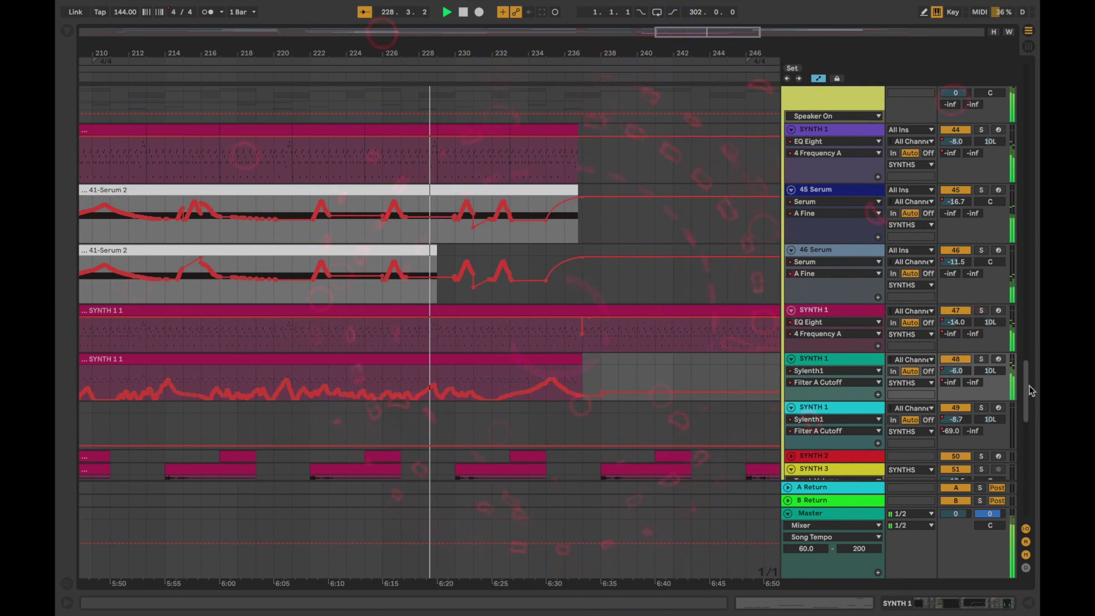
- Examine tracks 32 to 38 around the Cymbal 505 ASR clip on track 34 at bar 237
drag(1031, 390, 1025, 535)
drag(1032, 485, 1029, 297)
ctrl+scroll(638, 277, up, 10)
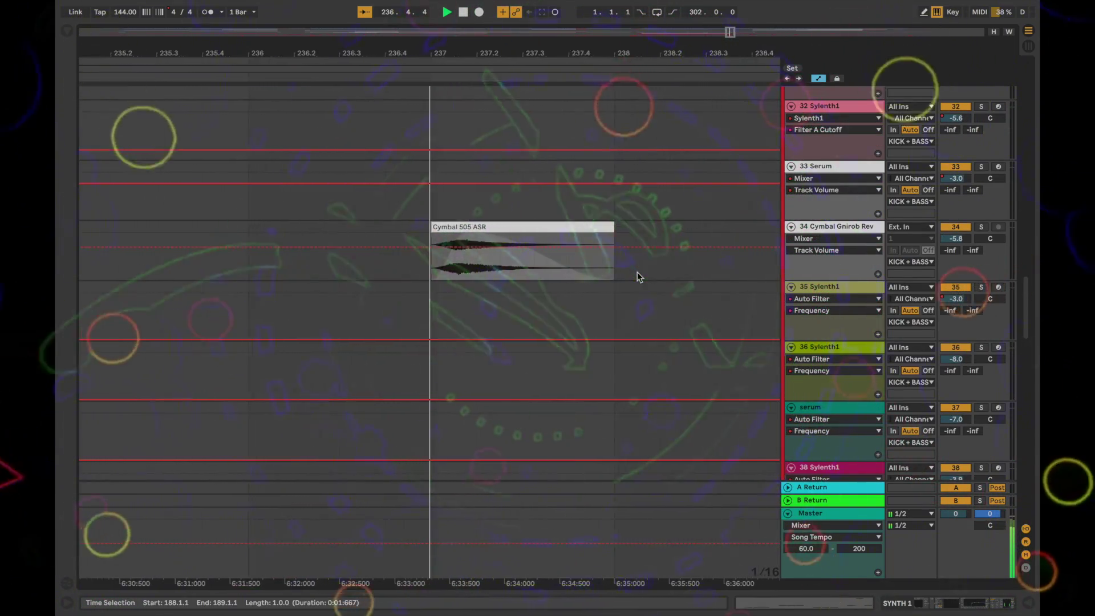
- Examine the clips and automation of tracks 14 to 19 from bar 245 onward, both across the arrangement and close up
drag(1028, 303, 1025, 207)
ctrl+scroll(544, 280, down, 10)
ctrl+scroll(649, 245, down, 10)
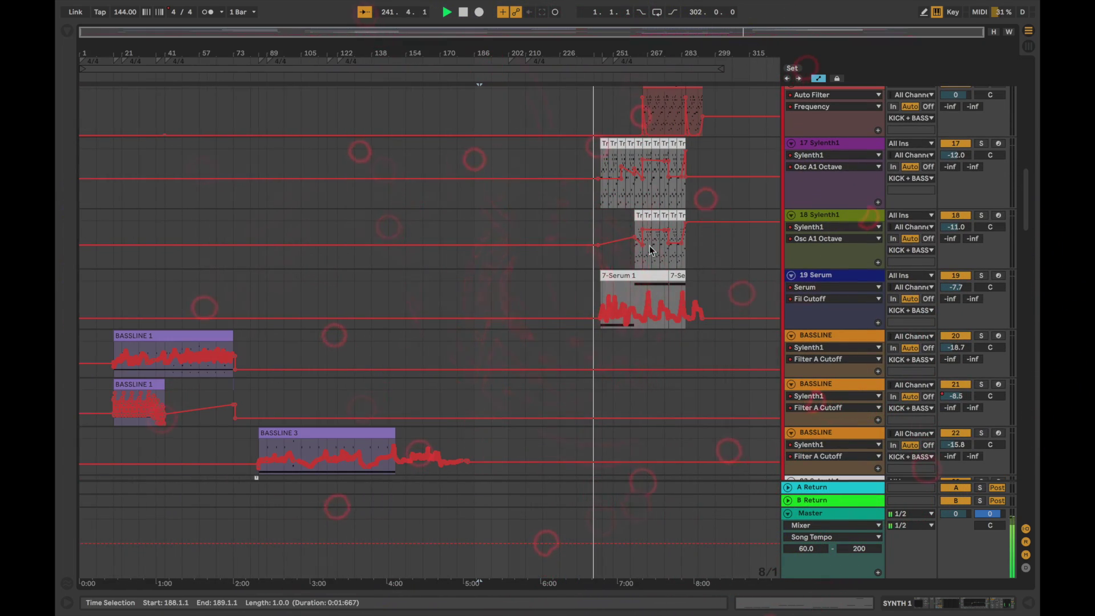
ctrl+scroll(707, 247, up, 10)
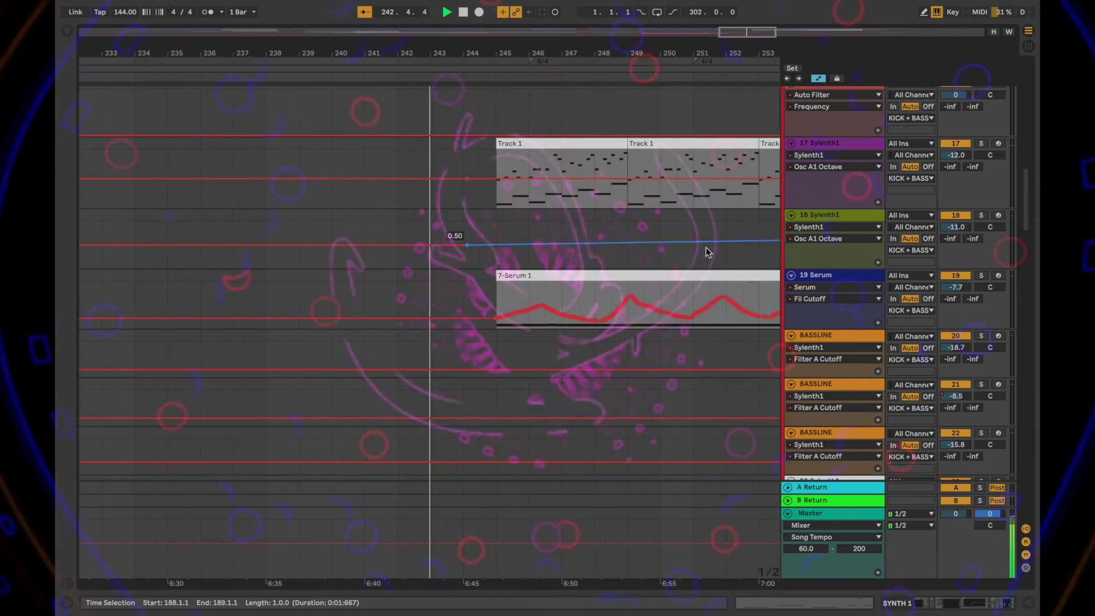
drag(1028, 206, 1027, 204)
ctrl+scroll(624, 210, up, 5)
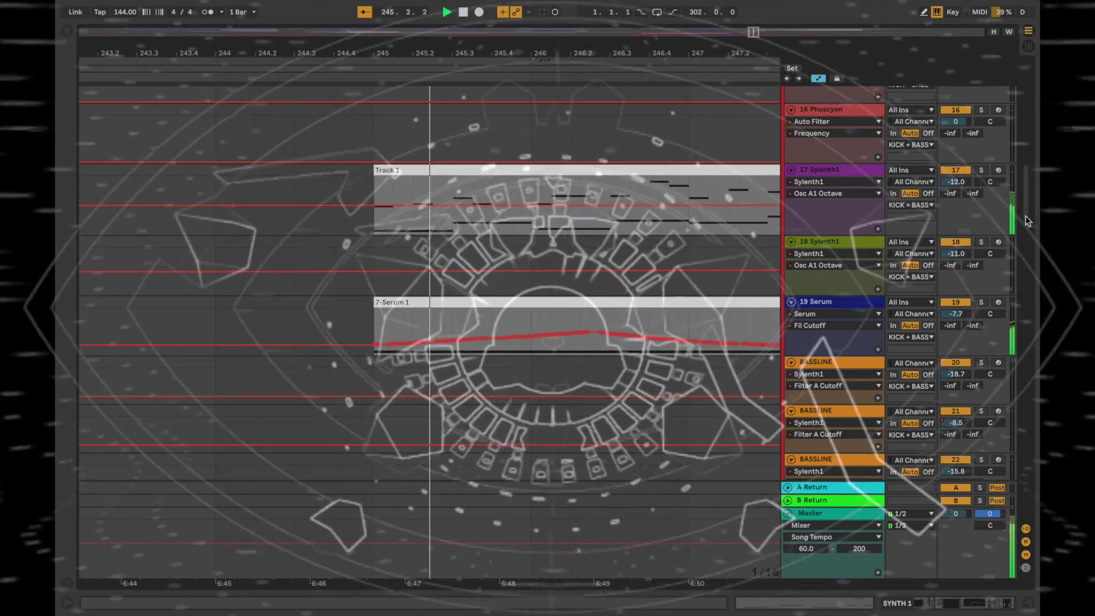
ctrl+scroll(732, 261, down, 5)
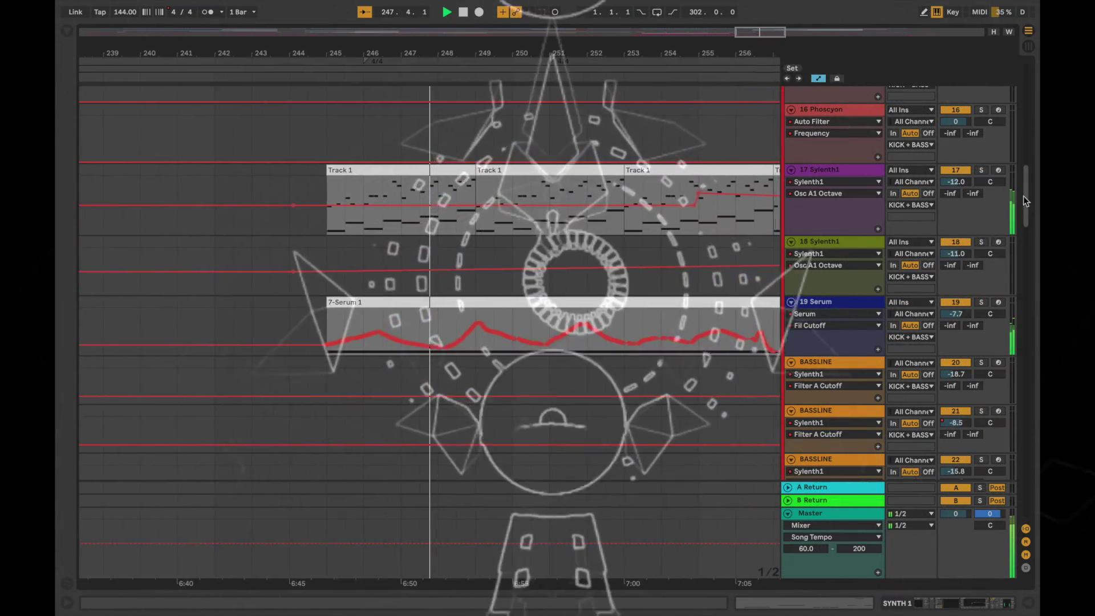
drag(1027, 194, 1027, 182)
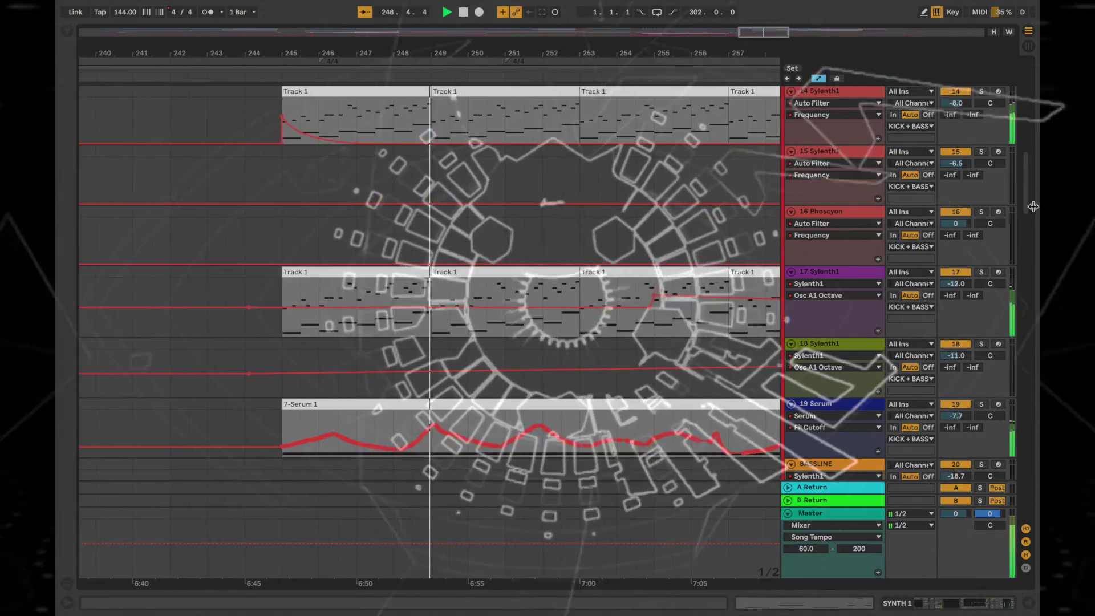
scroll(697, 299, down, 5)
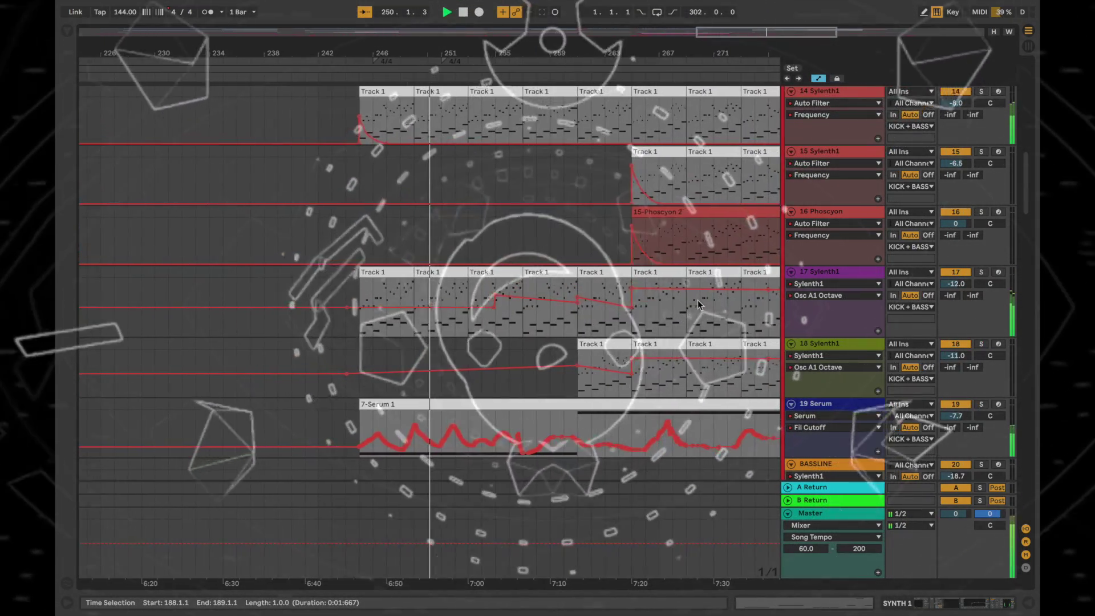
drag(1027, 200, 1024, 172)
scroll(579, 255, up, 5)
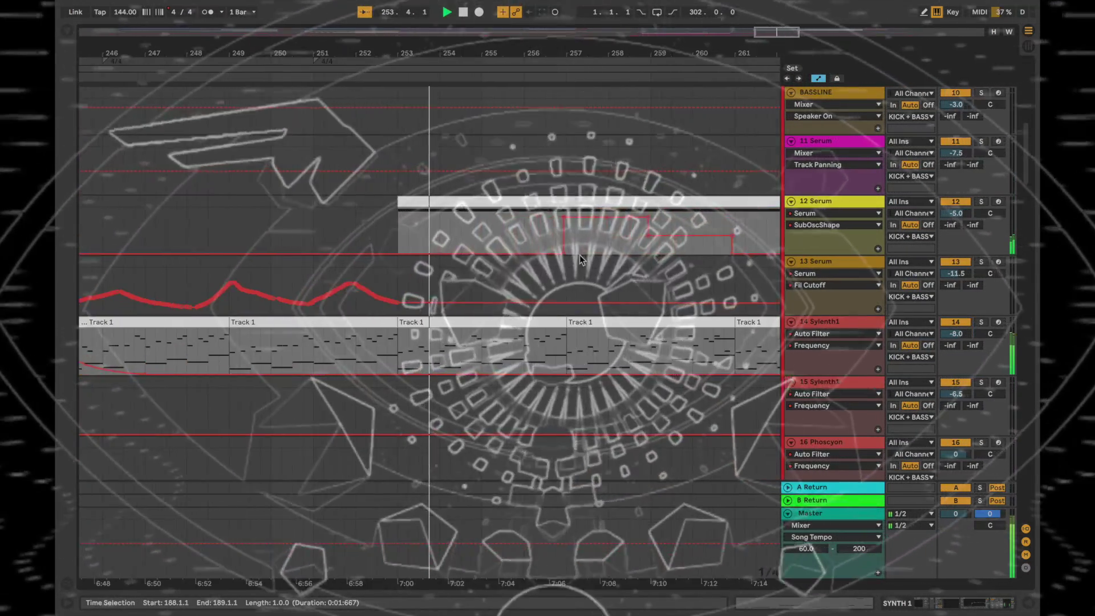
drag(1027, 165, 1026, 171)
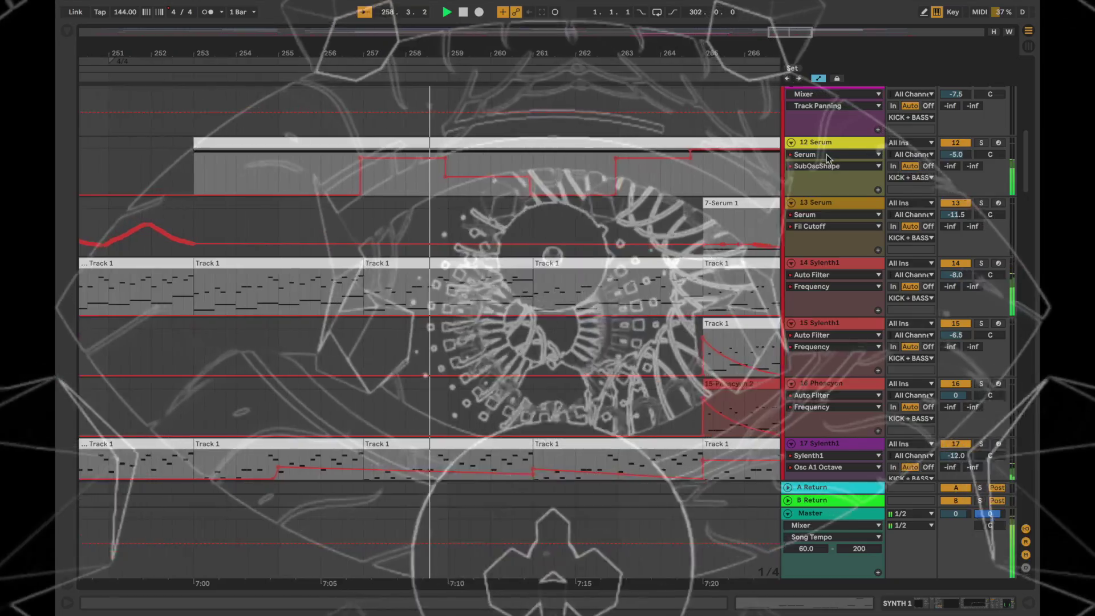
double_click(823, 143)
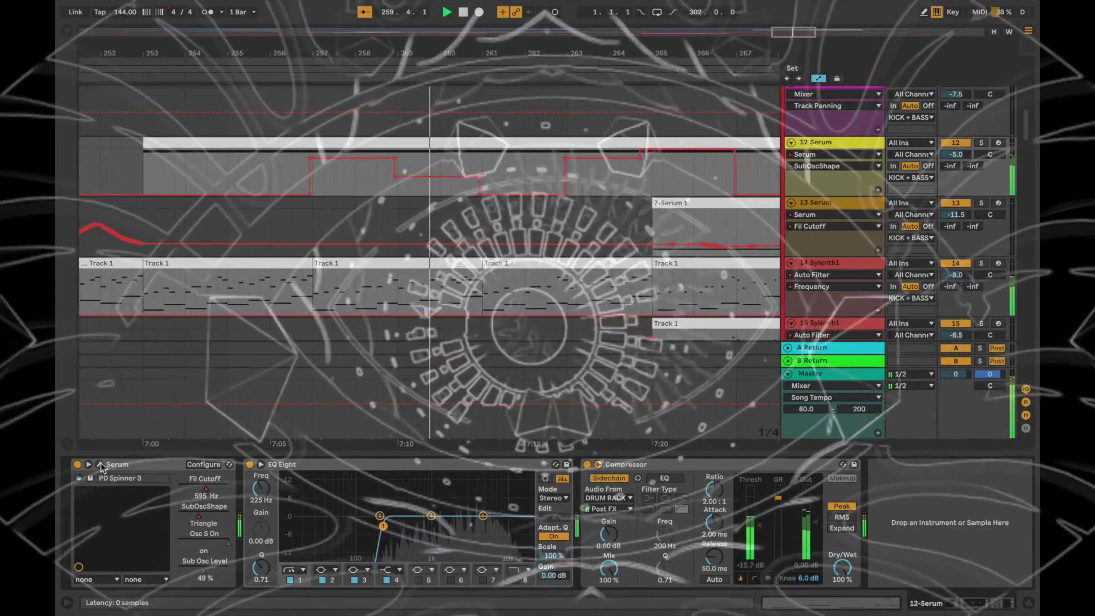
key(ctrl+alt+p)
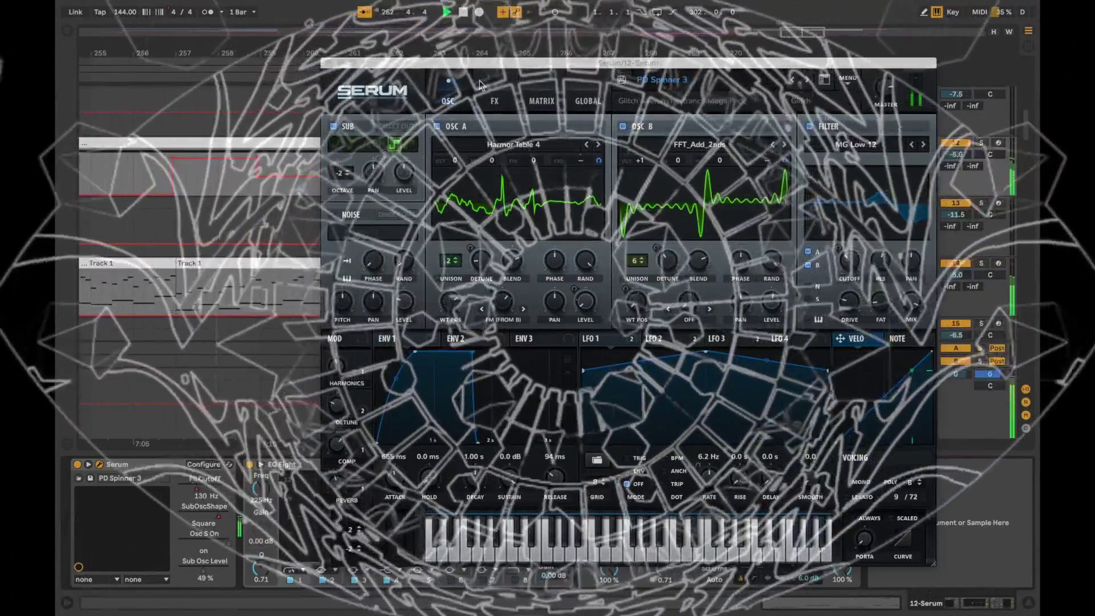
click(495, 101)
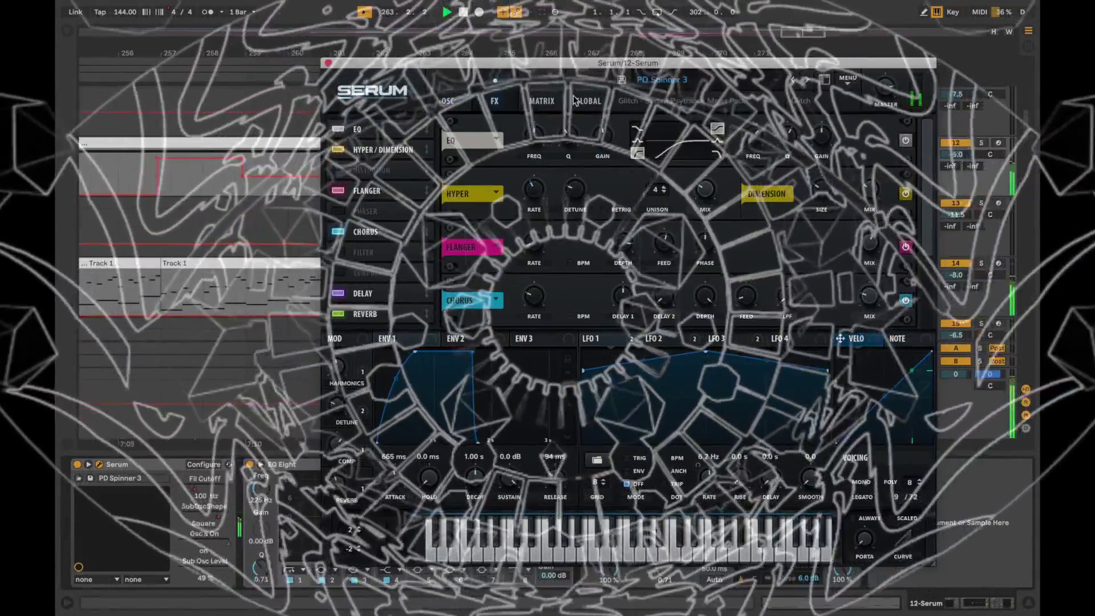
key(ctrl+alt+p)
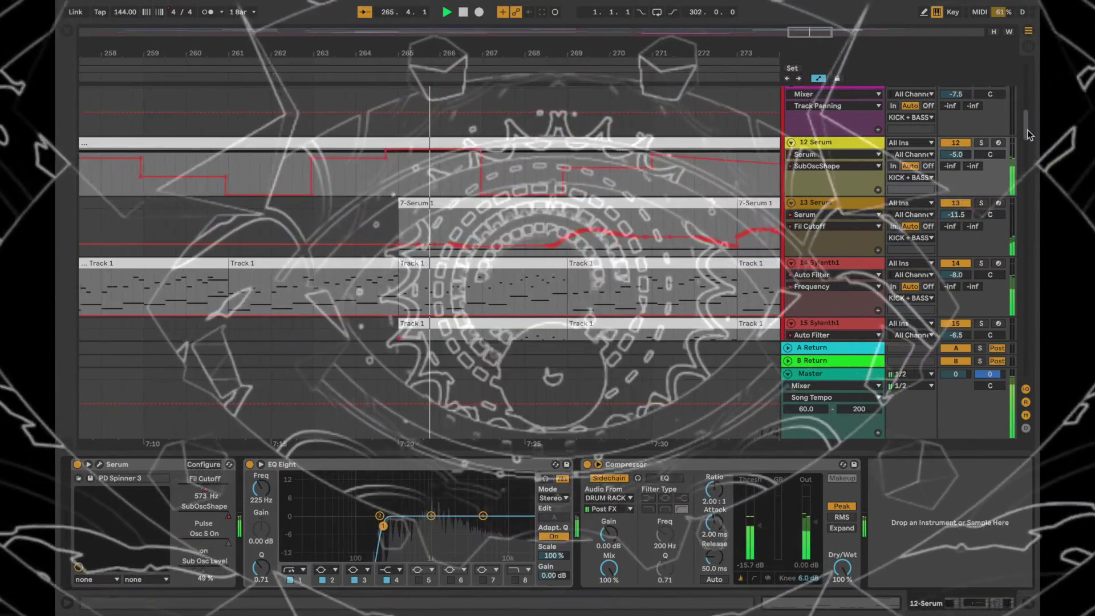
- Inspect the full device chain of track 16 Phoscyon, from the Compressor and EQ Eight through to the Delay and Reverb
drag(1028, 129, 995, 156)
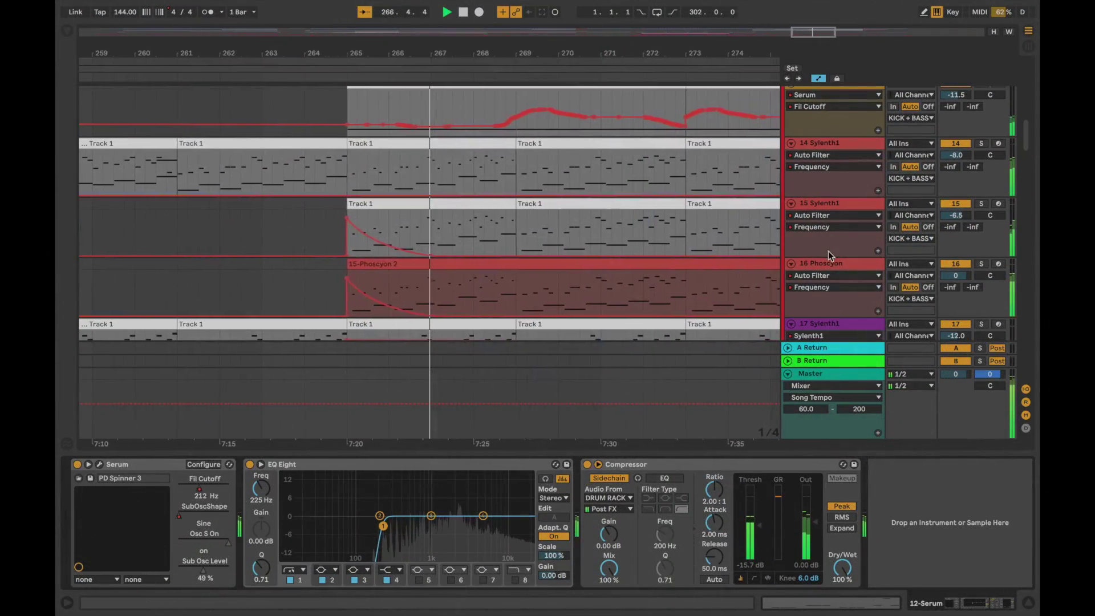
click(830, 263)
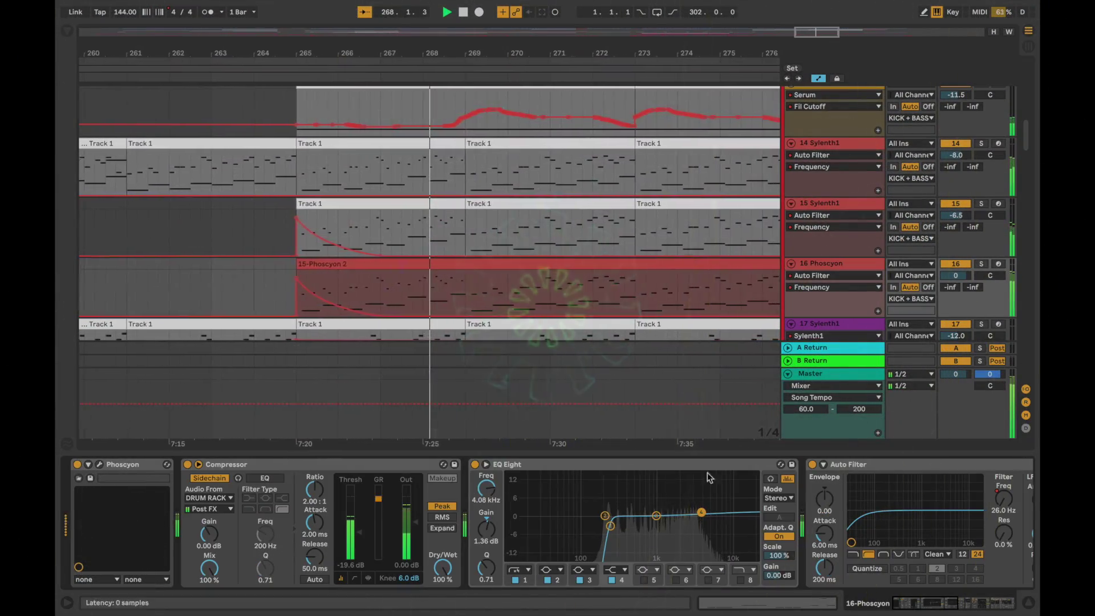
scroll(692, 470, right, 10)
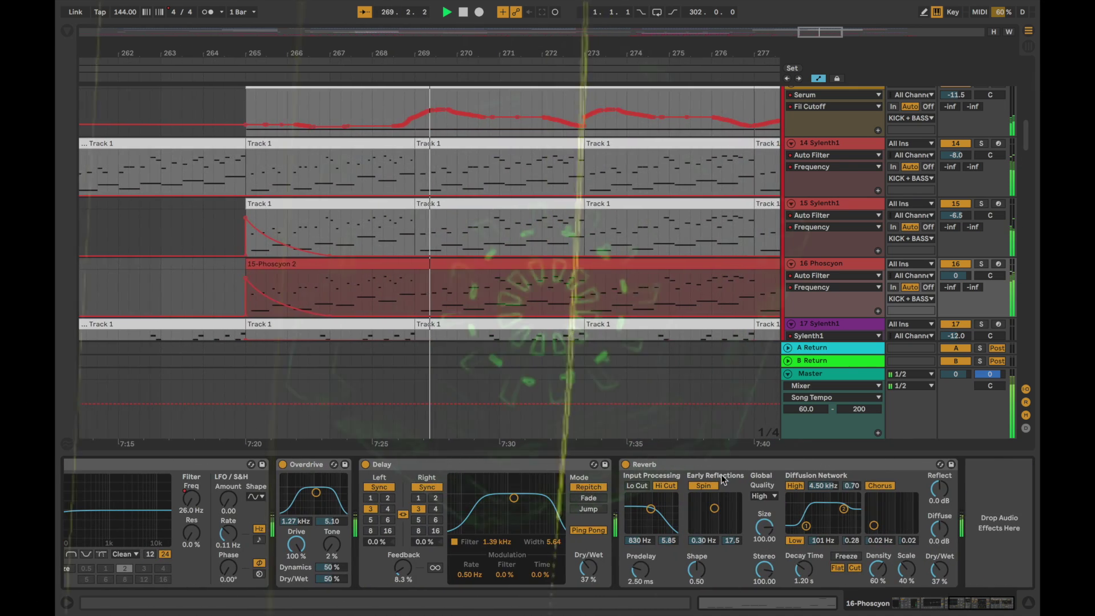
scroll(722, 477, left, 5)
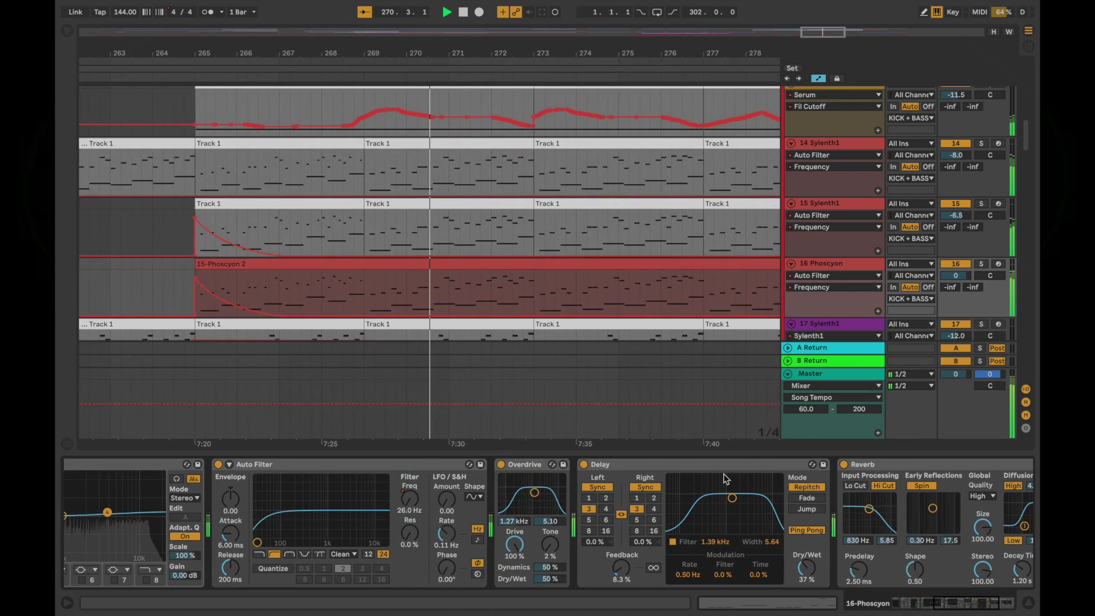
scroll(724, 474, left, 6)
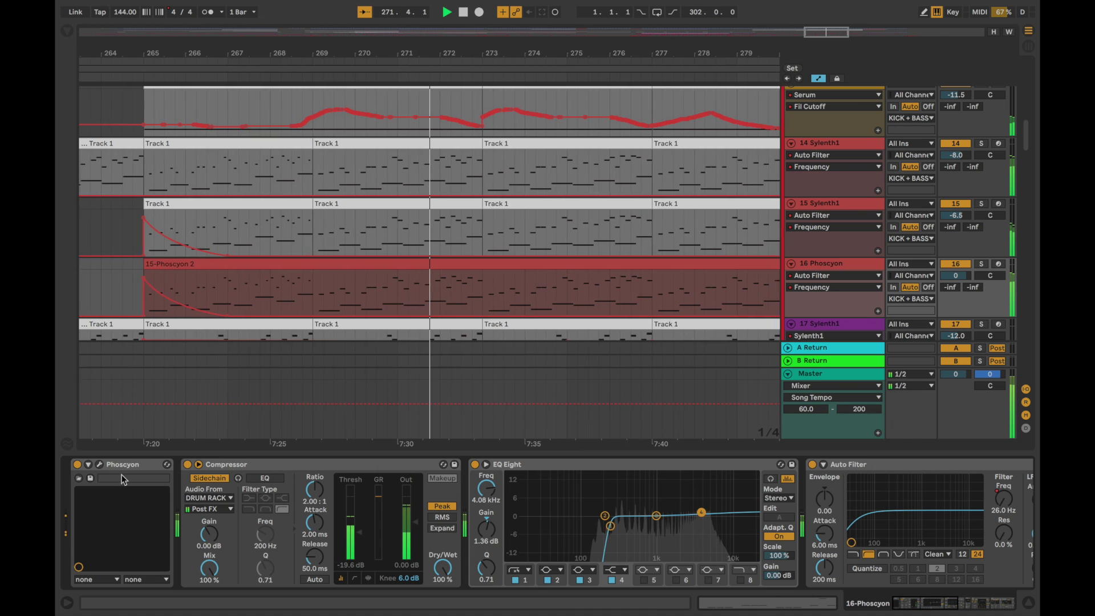
- Try Env Attack at 34.3 ms in Phoscyon's unfolded parameters and inspect its plug-in window with the Pure Sawtooth preset
click(88, 465)
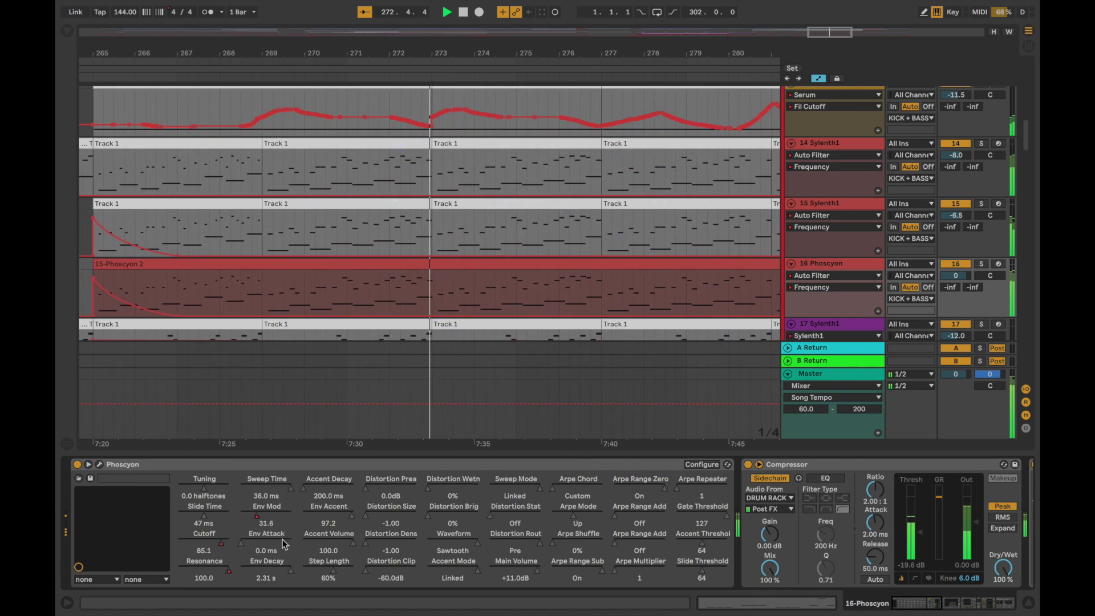
drag(241, 543, 273, 543)
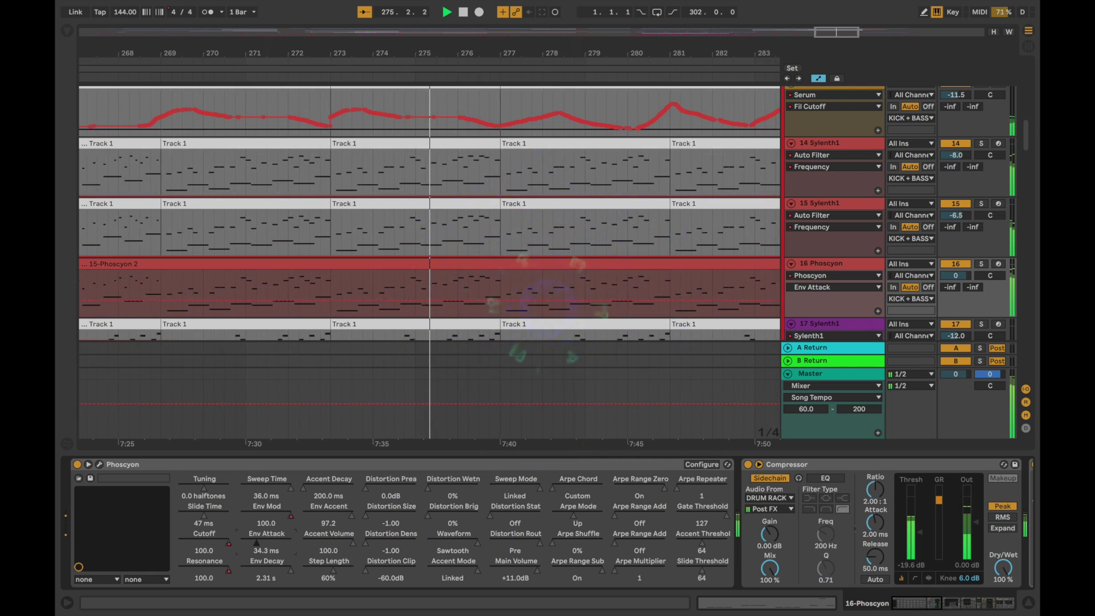
click(99, 465)
drag(607, 231, 569, 206)
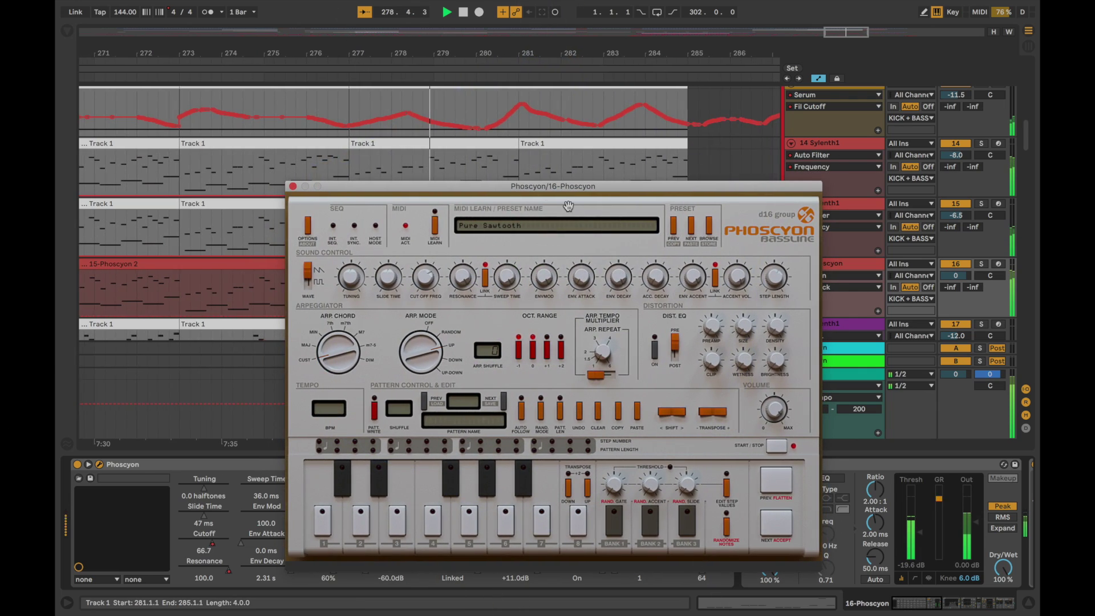
click(293, 187)
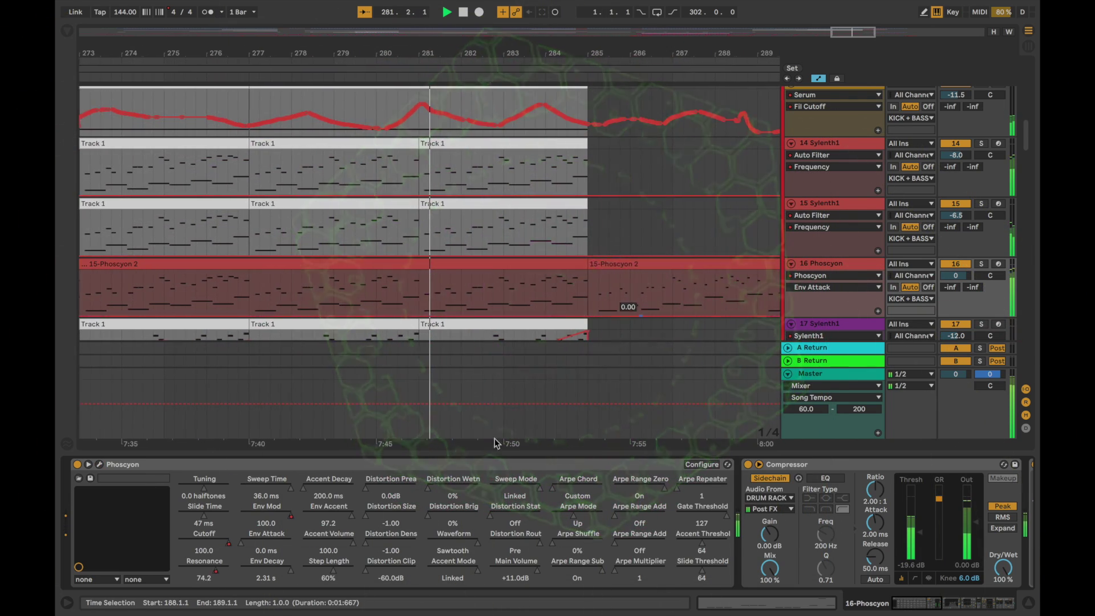
click(89, 465)
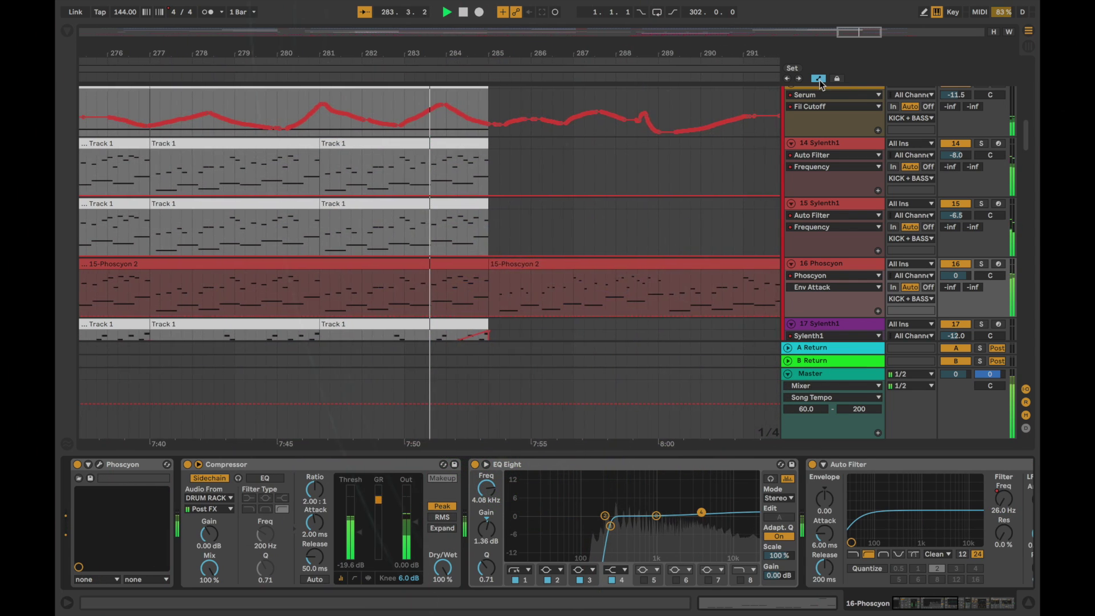
- Hide the arrangement's automation and examine the notes of track 16's 15-Phoscyon 2 clip starting at bar 285, and close the clip view
key(a)
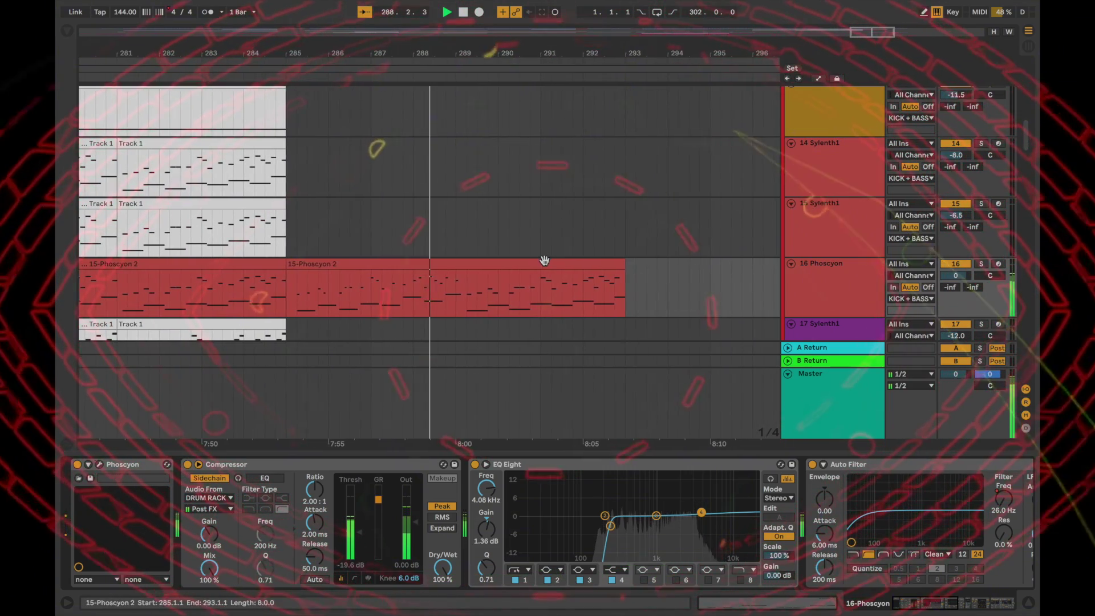
double_click(543, 264)
click(706, 394)
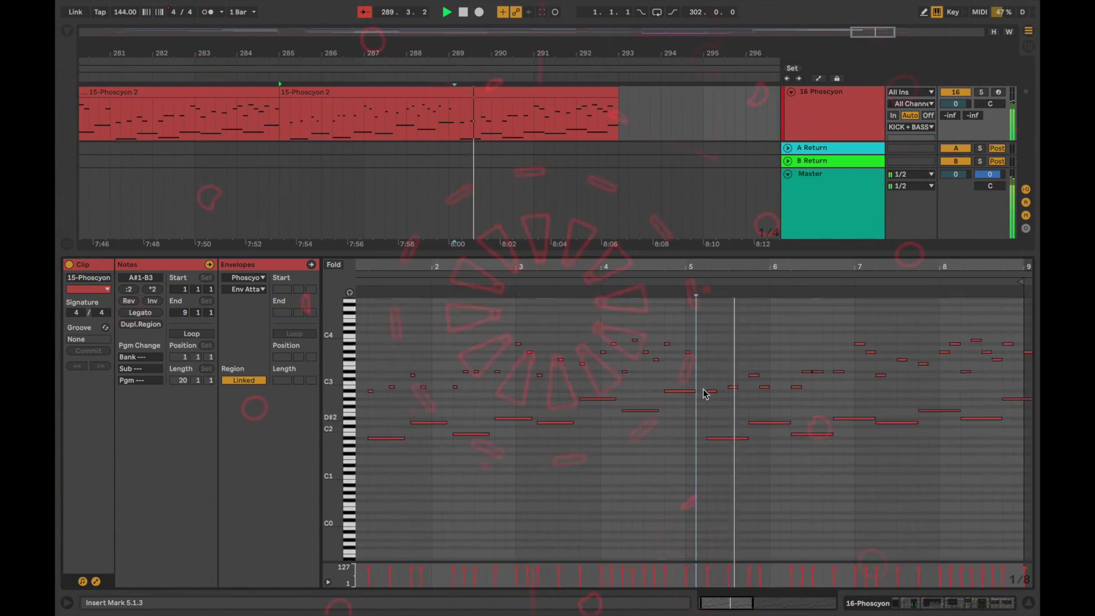
scroll(703, 393, right, 3)
scroll(704, 393, up, 2)
scroll(705, 394, down, 1)
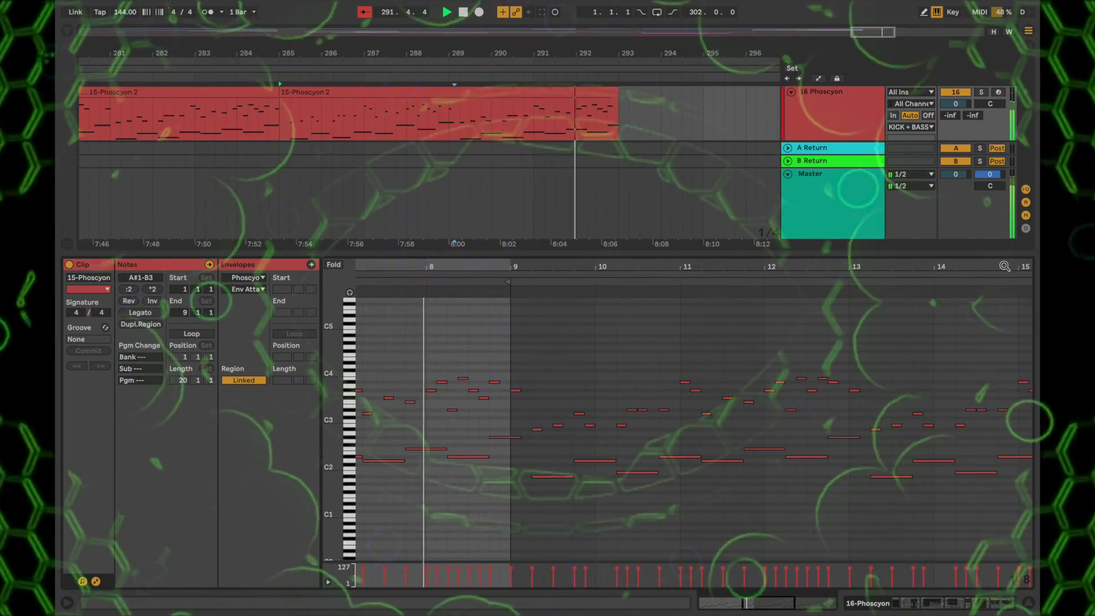
click(1029, 602)
- Fit the whole arrangement in view and inspect the device chain of BASSLINE track 39, including its Saturator, Compressor and EQ Eight
key(w)
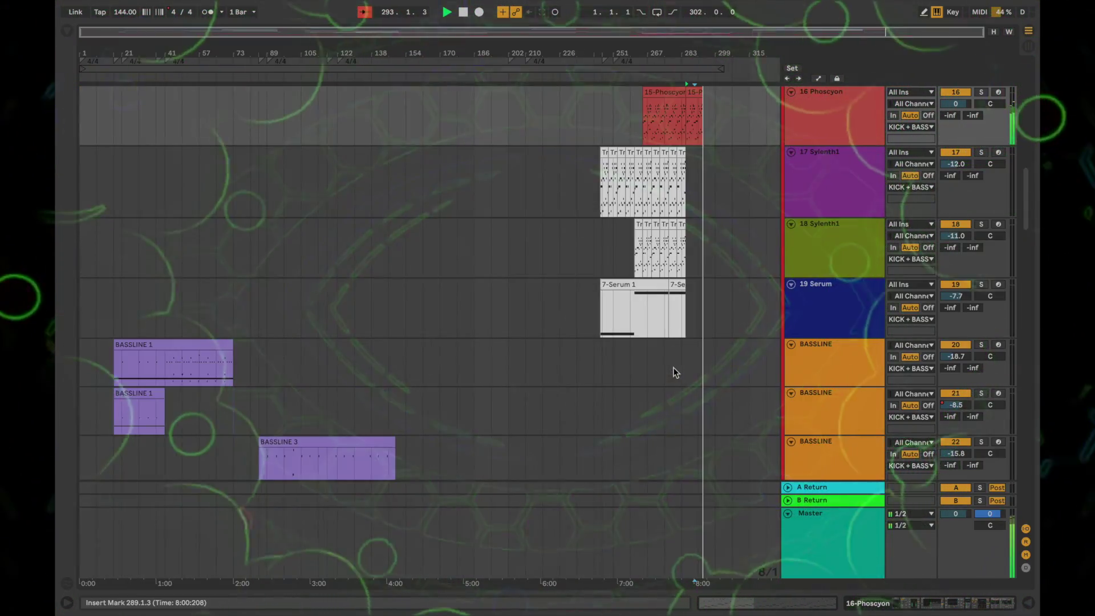
drag(1028, 189, 1036, 329)
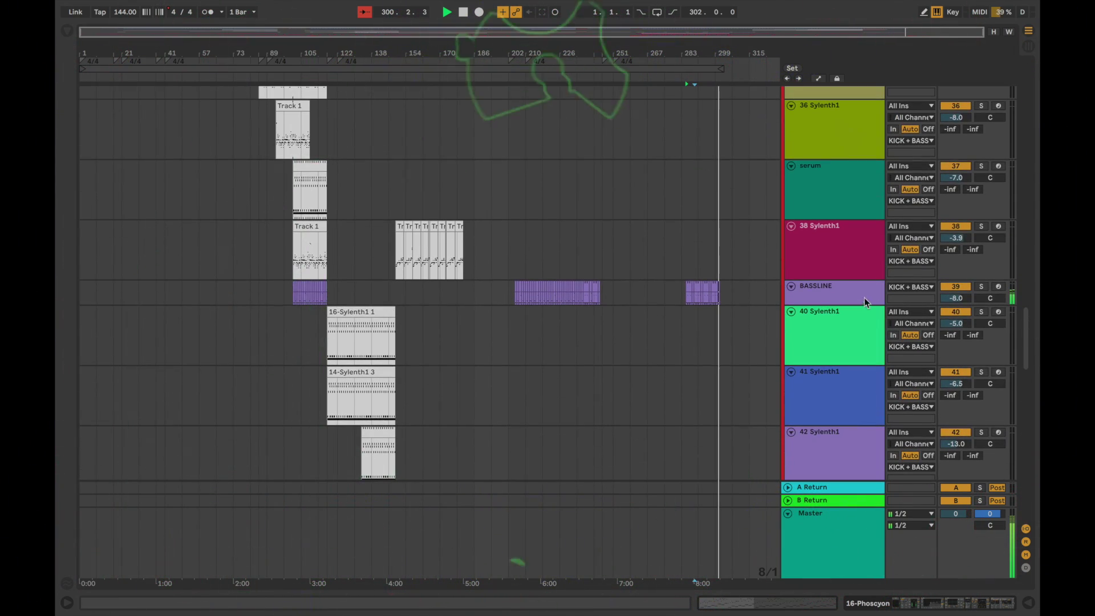
double_click(861, 292)
scroll(770, 496, right, 3)
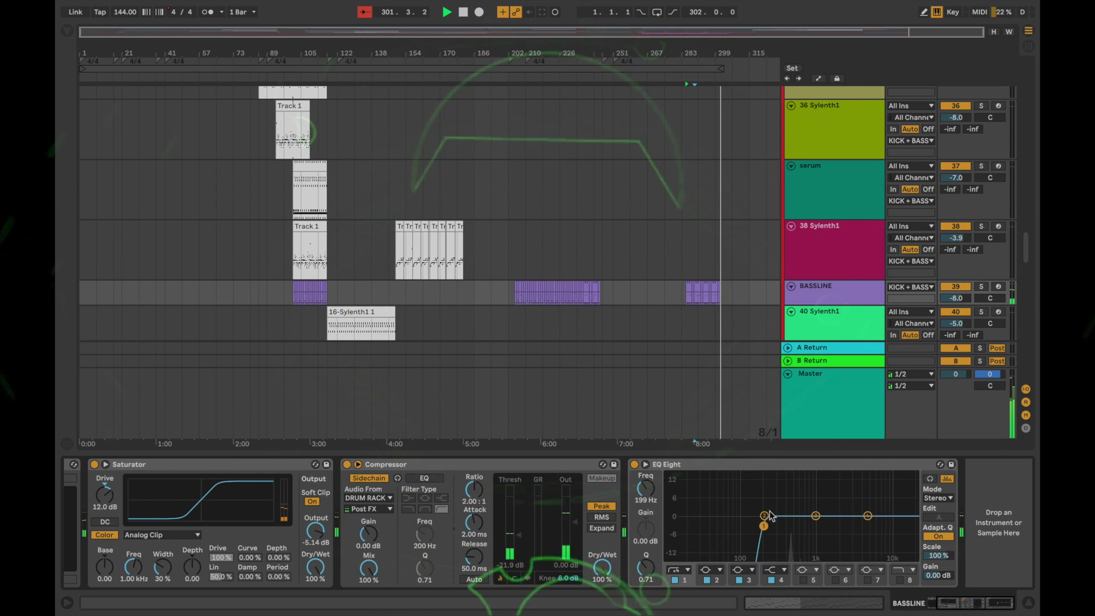